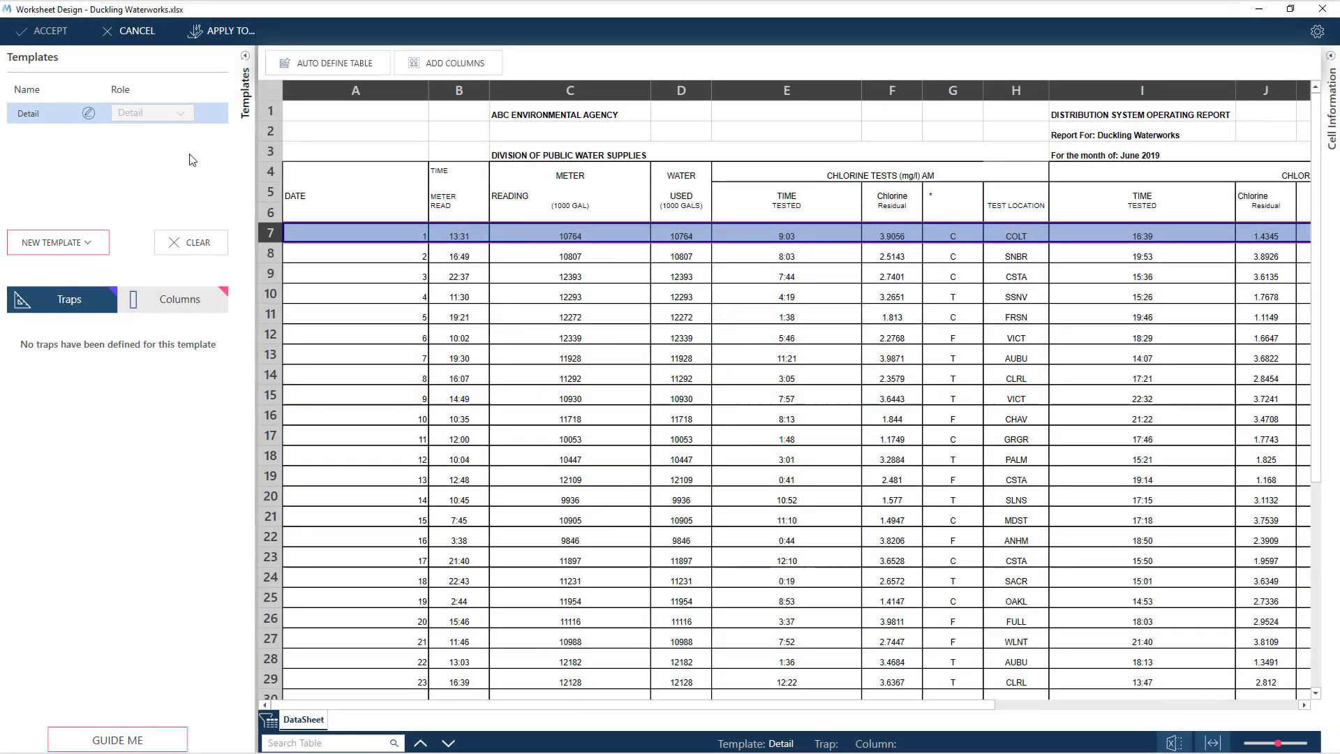
Collapse the Templates pane and scroll the Duckling Waterworks worksheet down and back to the top
left_click(246, 57)
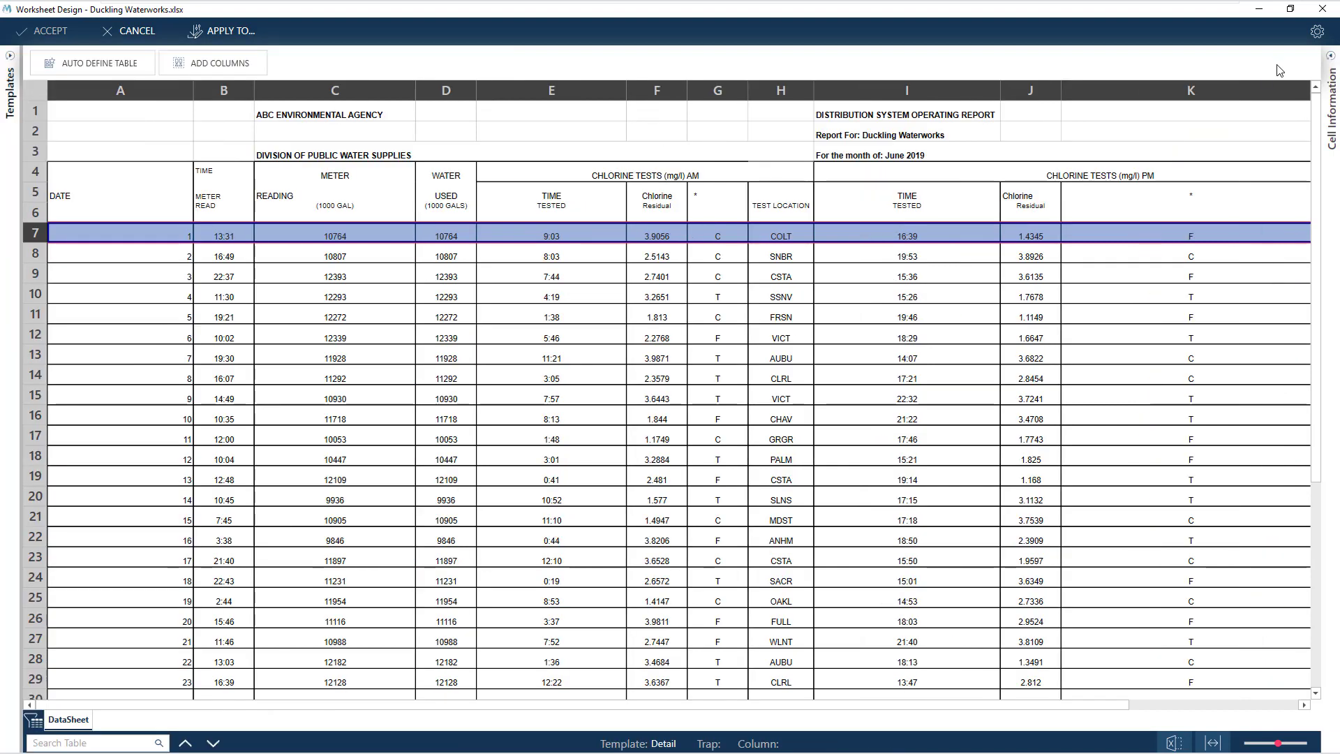
scroll(1279, 171, "down", 2)
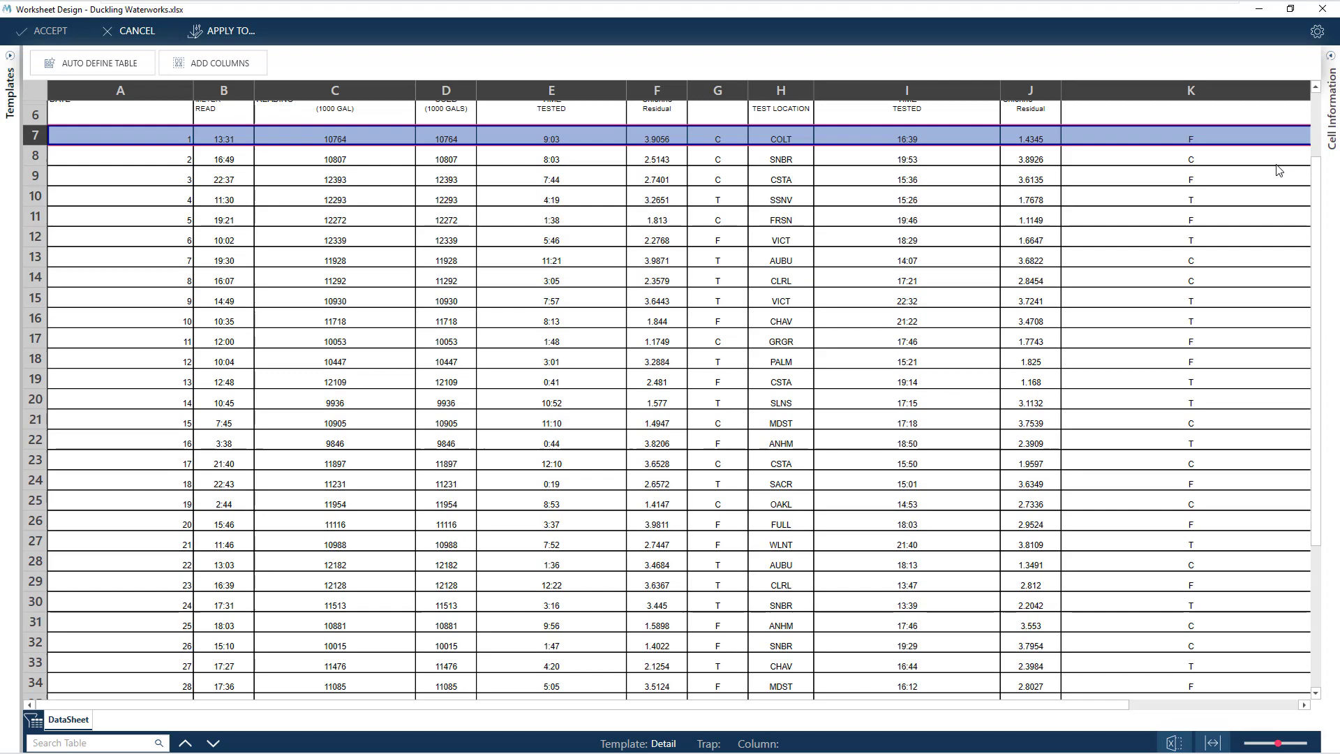
scroll(1279, 174, "down", 4)
scroll(1281, 206, "down", 1)
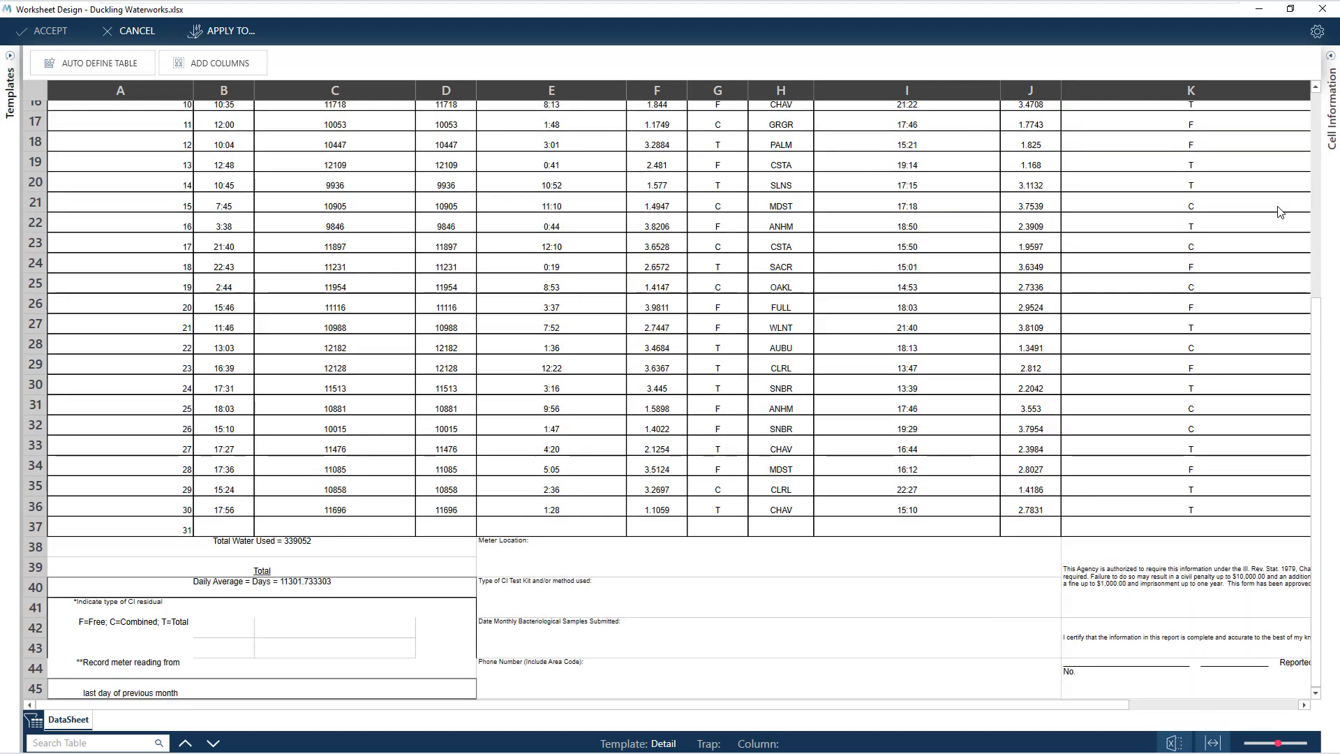
scroll(1267, 290, "up", 2)
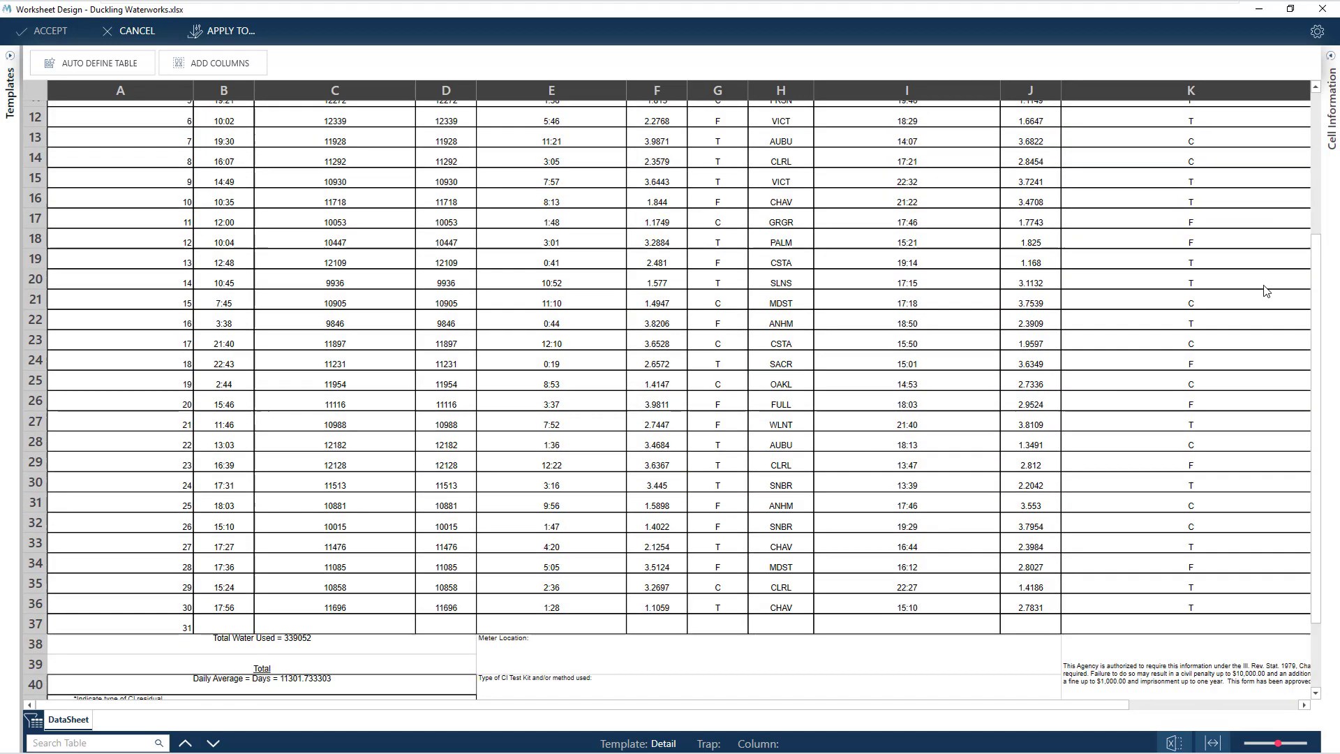
scroll(1266, 291, "up", 2)
scroll(1266, 292, "up", 2)
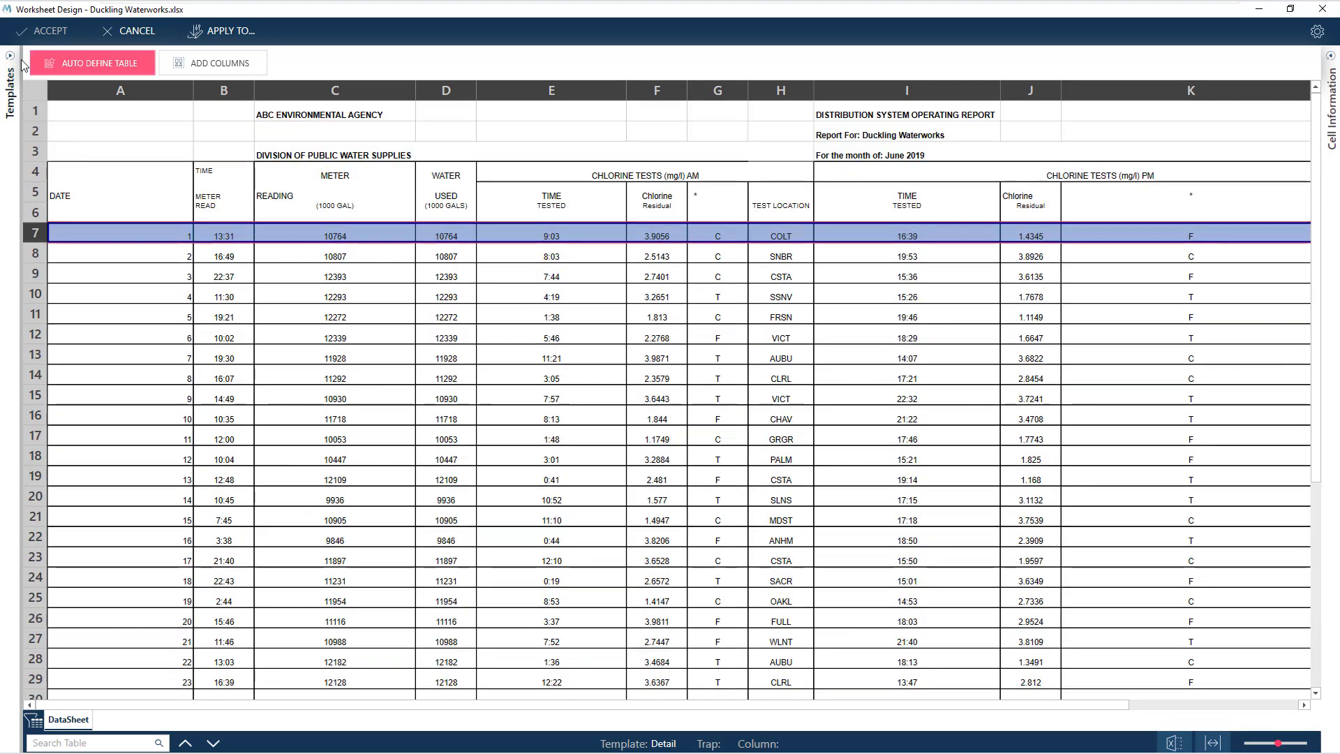
Restore the Templates pane and auto-define the table from sample cells A7:C7, giving 3 traps and 12 columns
left_click(24, 244)
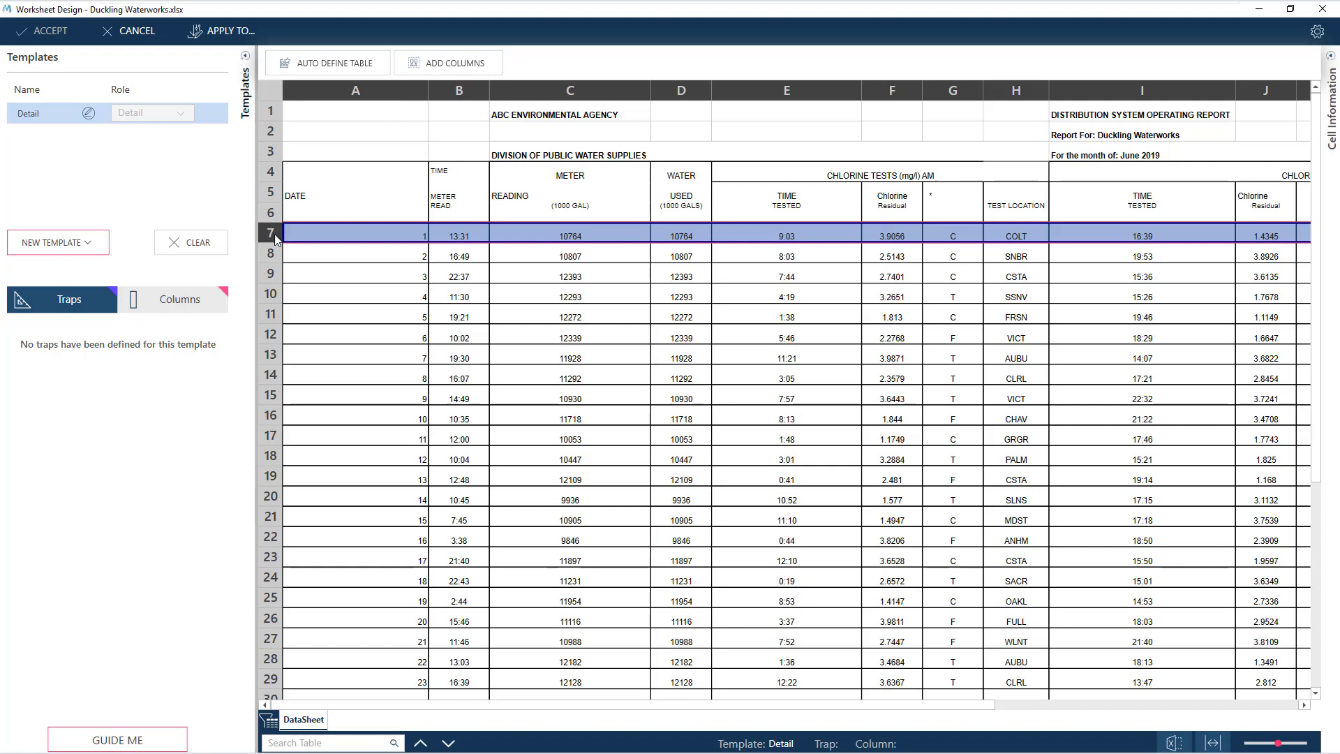
left_click(375, 241)
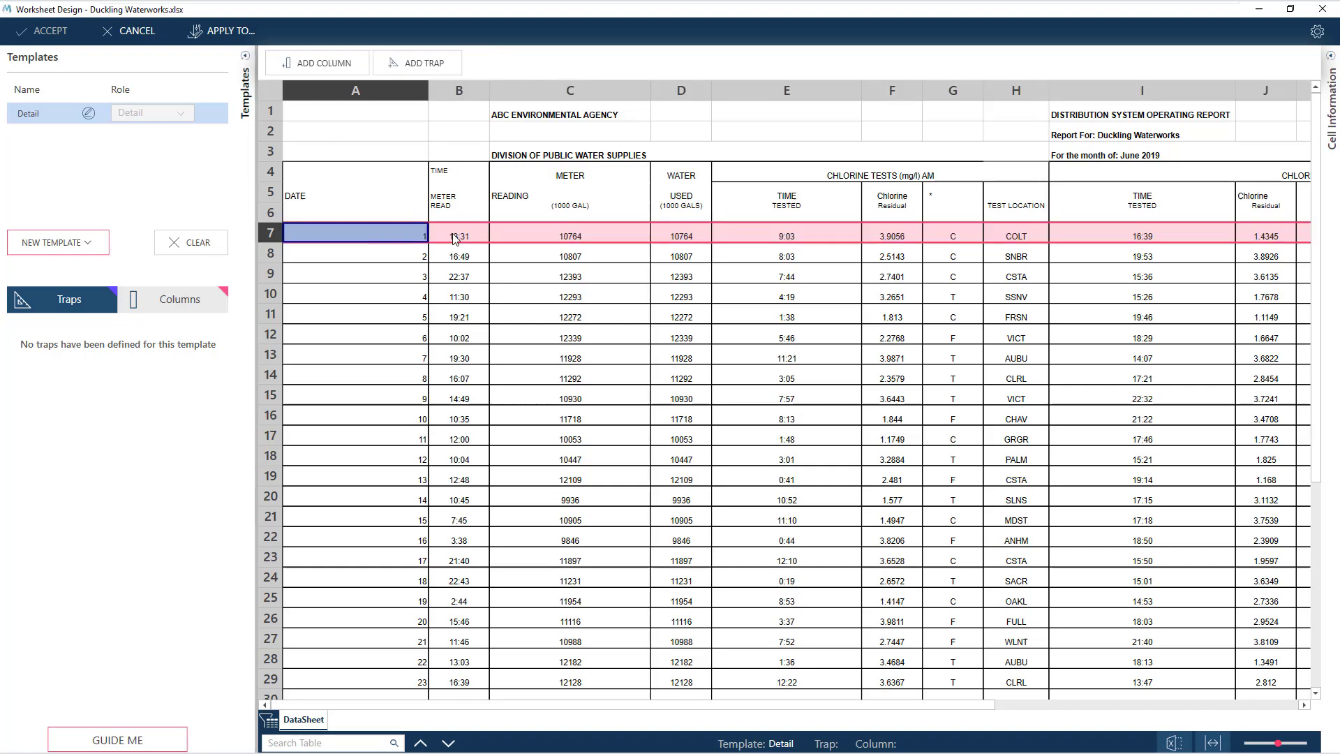
left_click_drag(455, 240, 543, 236)
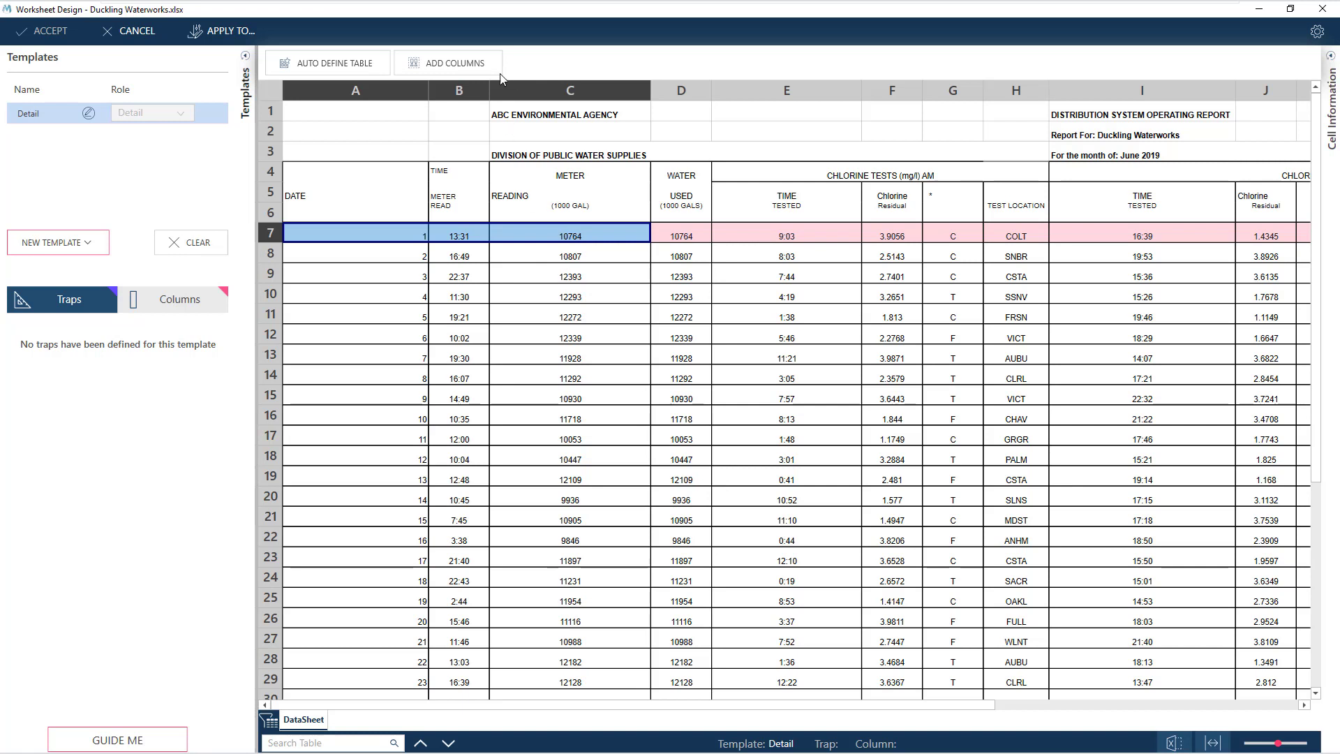
right_click(412, 234)
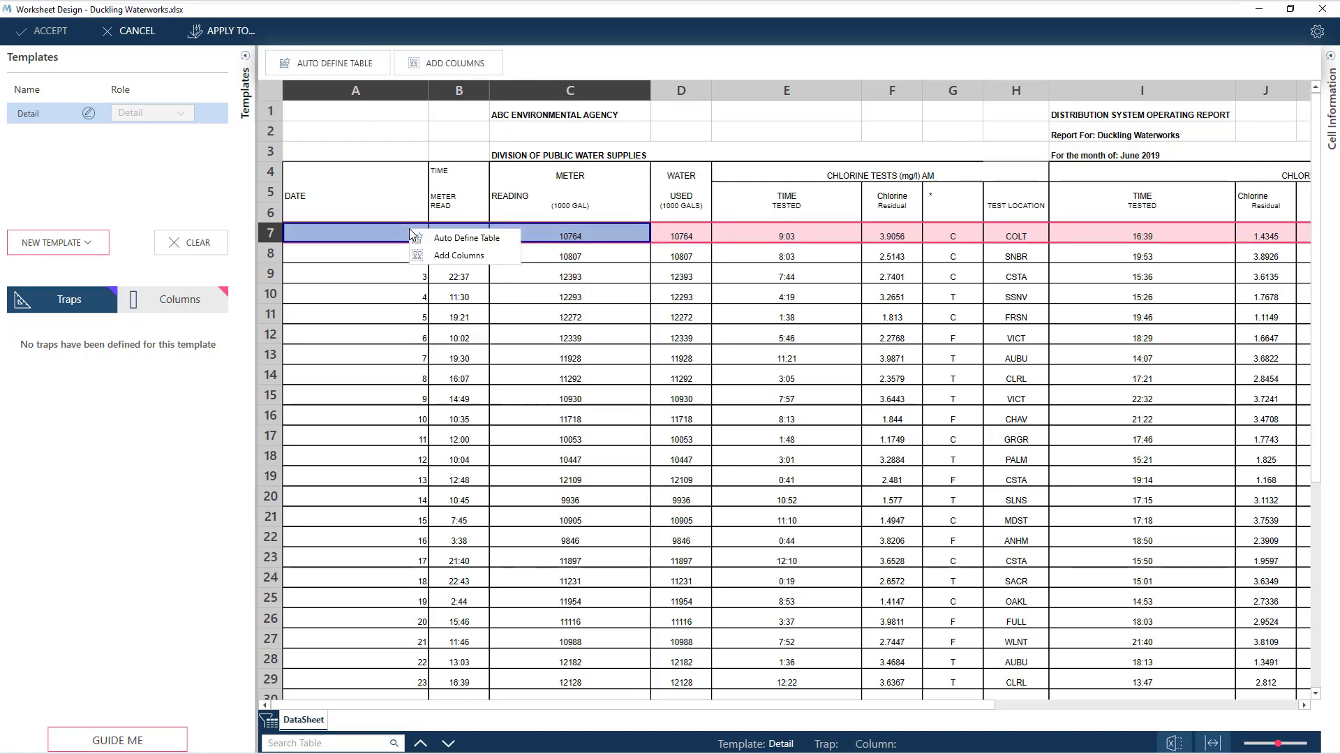
left_click(410, 279)
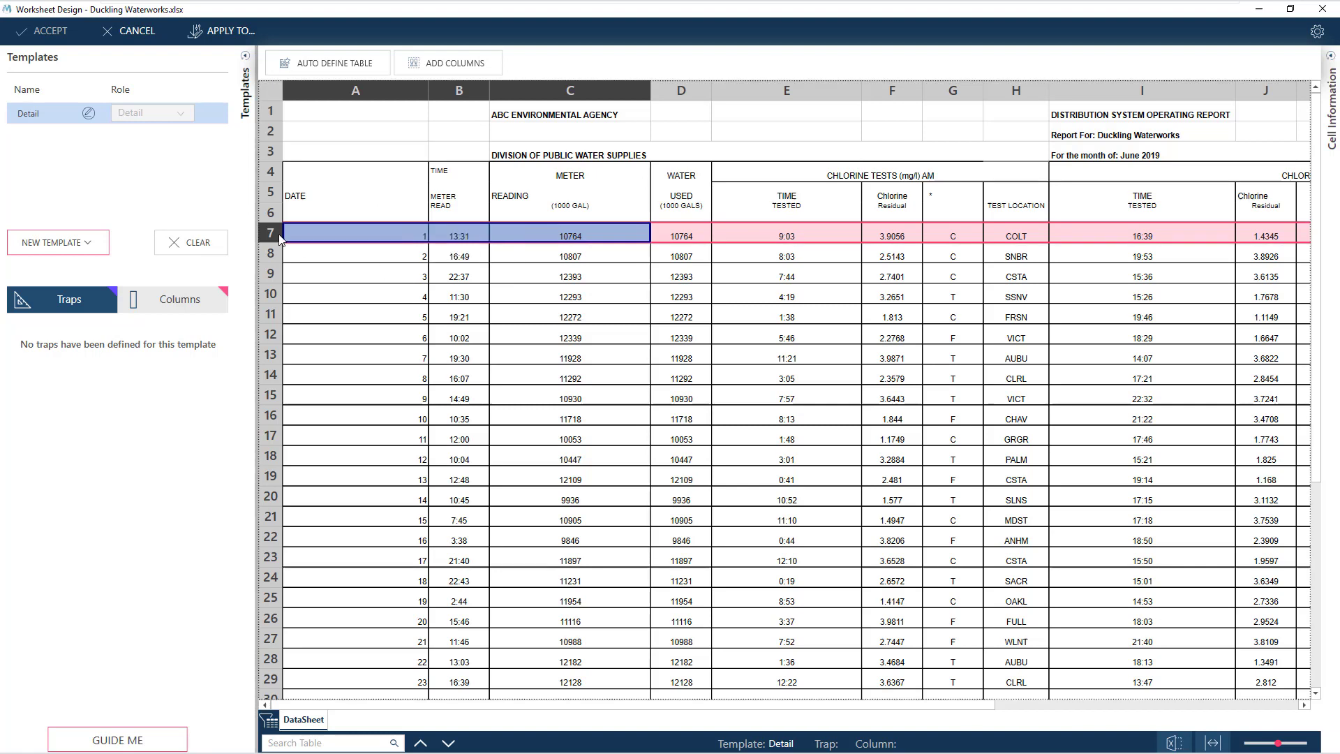
left_click(381, 64)
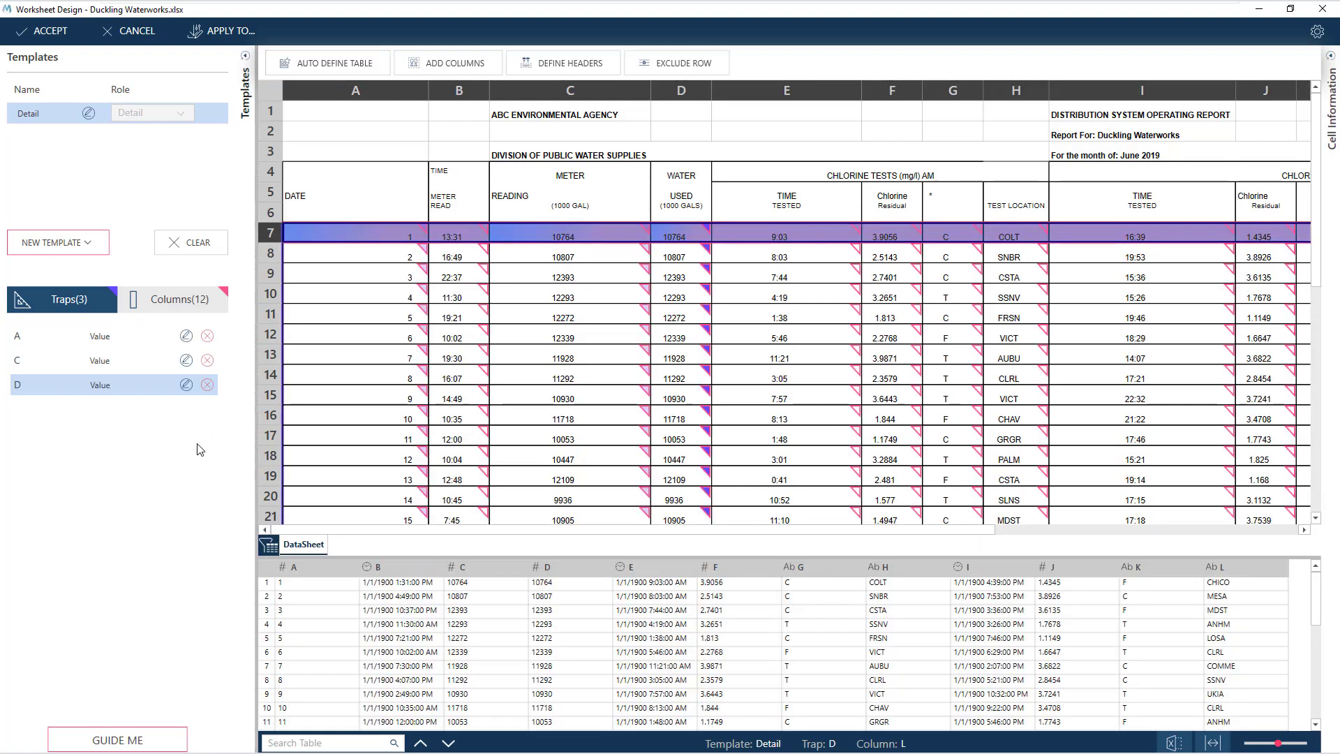
left_click(66, 343)
left_click(70, 361)
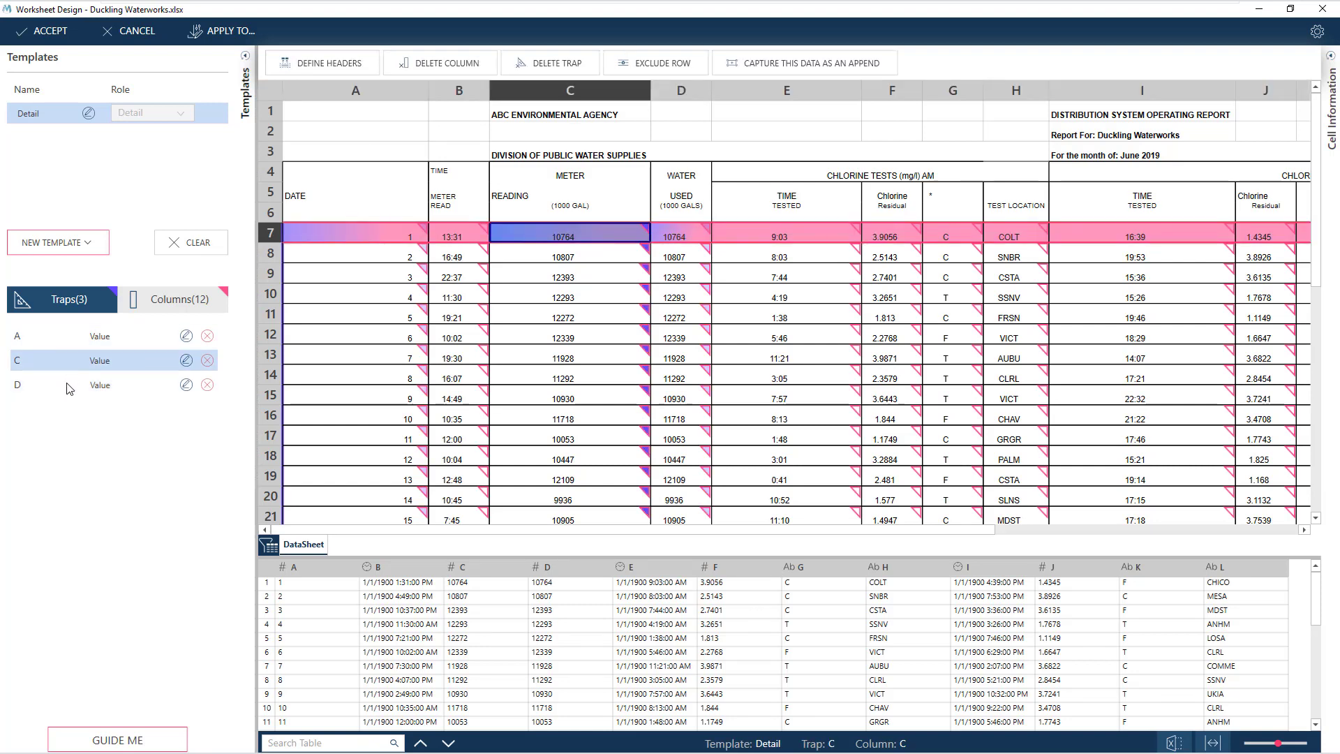
left_click(65, 338)
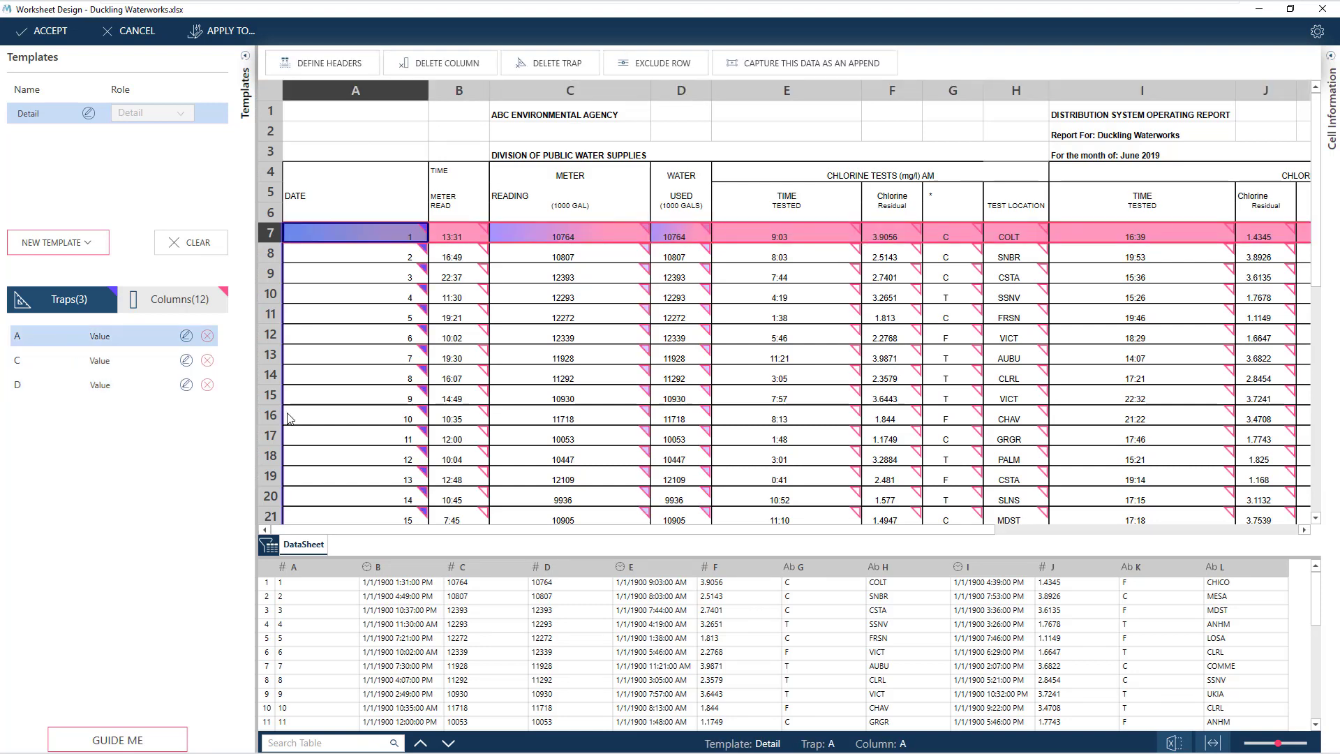
left_click(1263, 531)
left_click(282, 530)
left_click(168, 386)
left_click(186, 385)
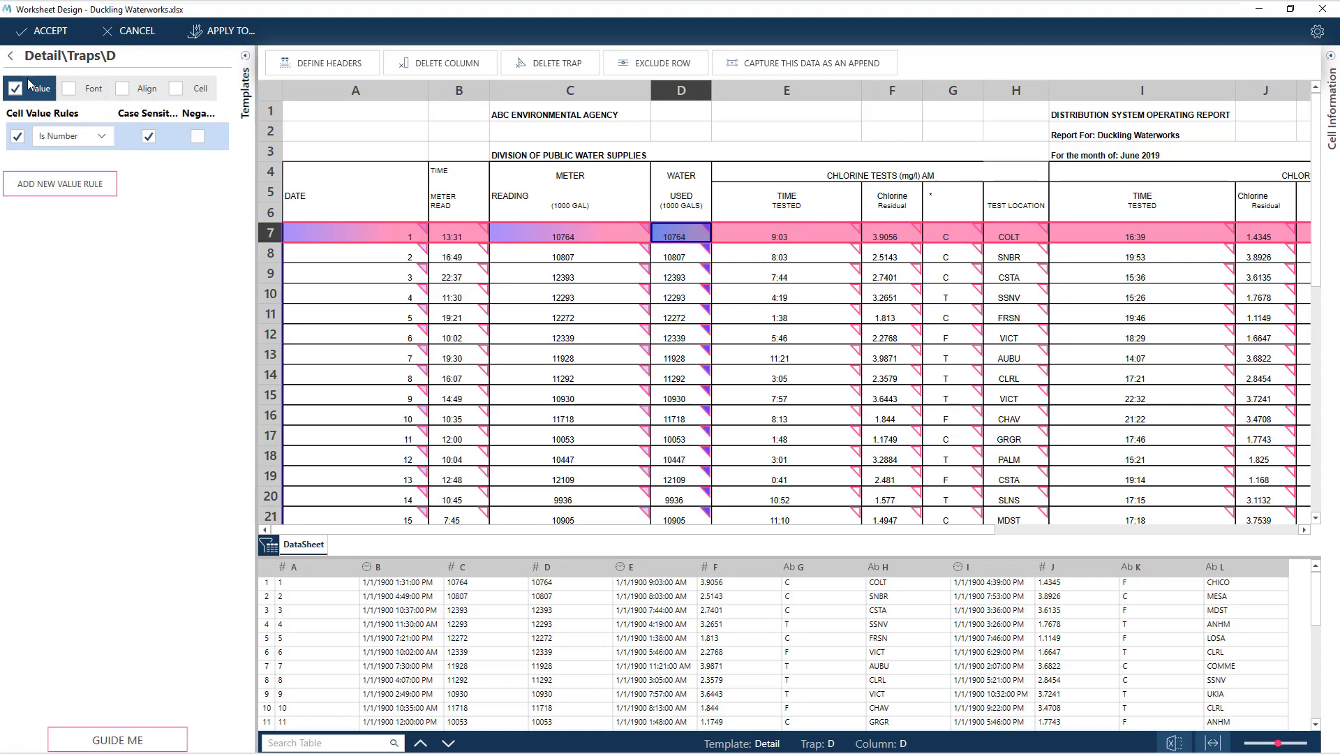
left_click(12, 59)
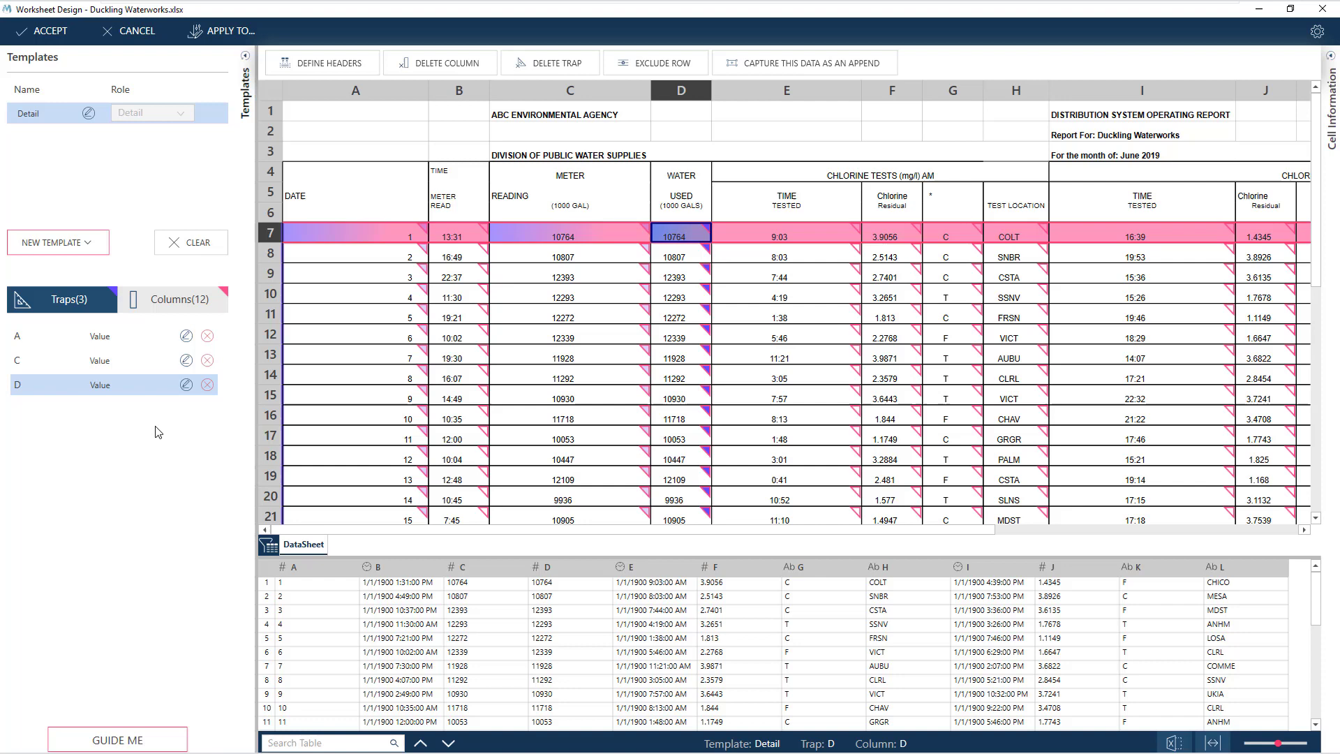
Select trap A and review column A's options in the Columns list
left_click(70, 341)
left_click(161, 307)
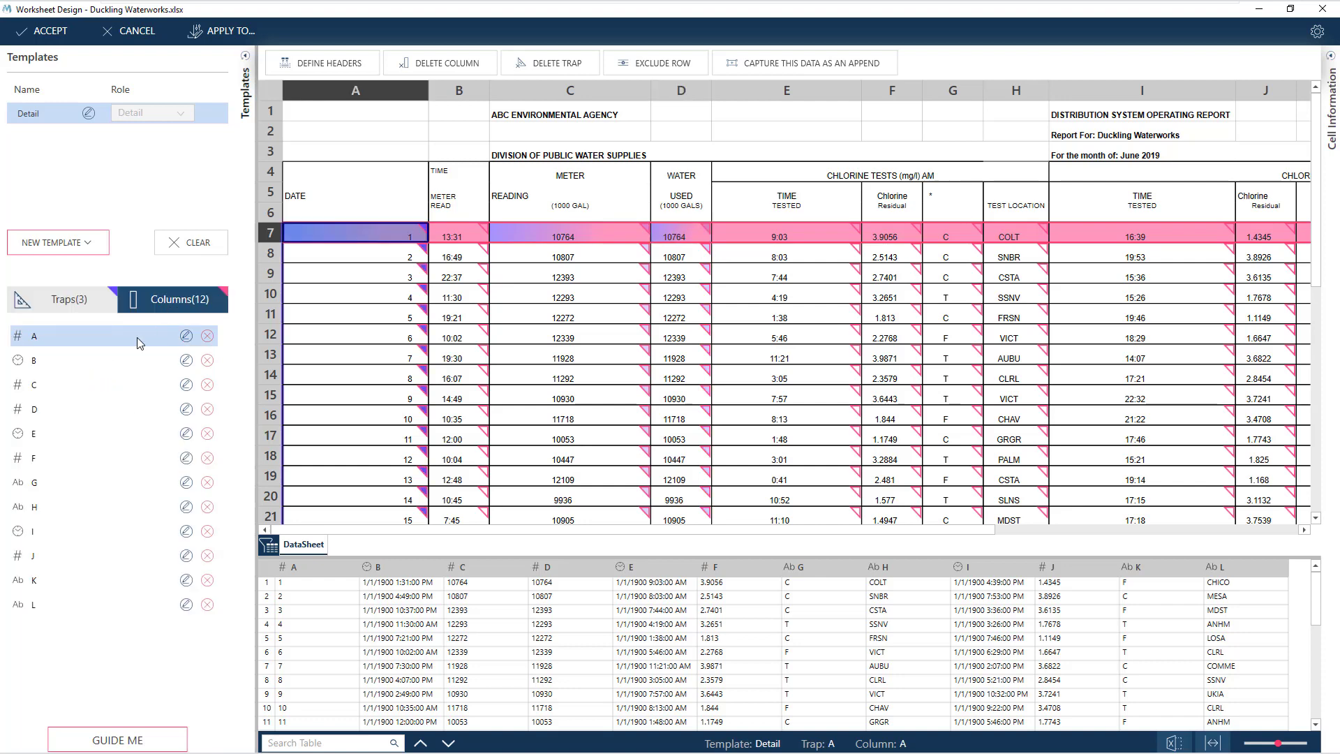
left_click(187, 337)
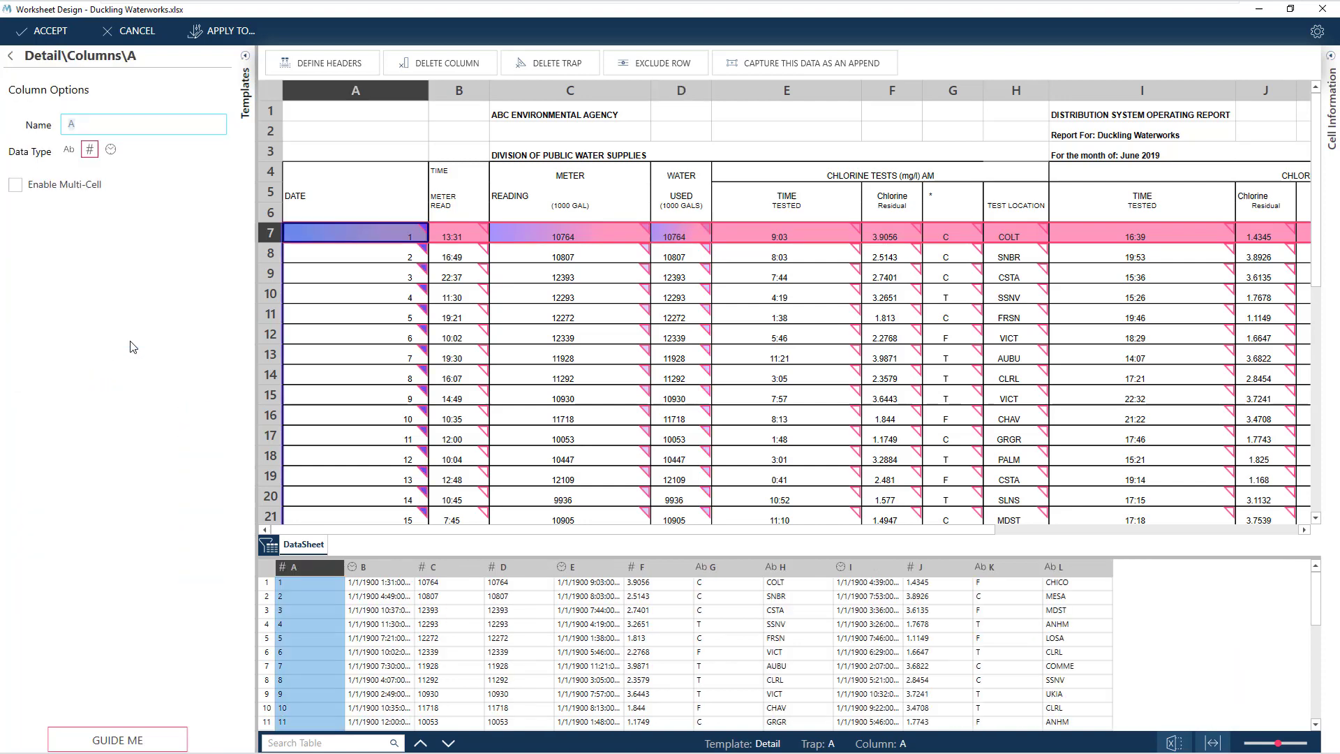
left_click(25, 63)
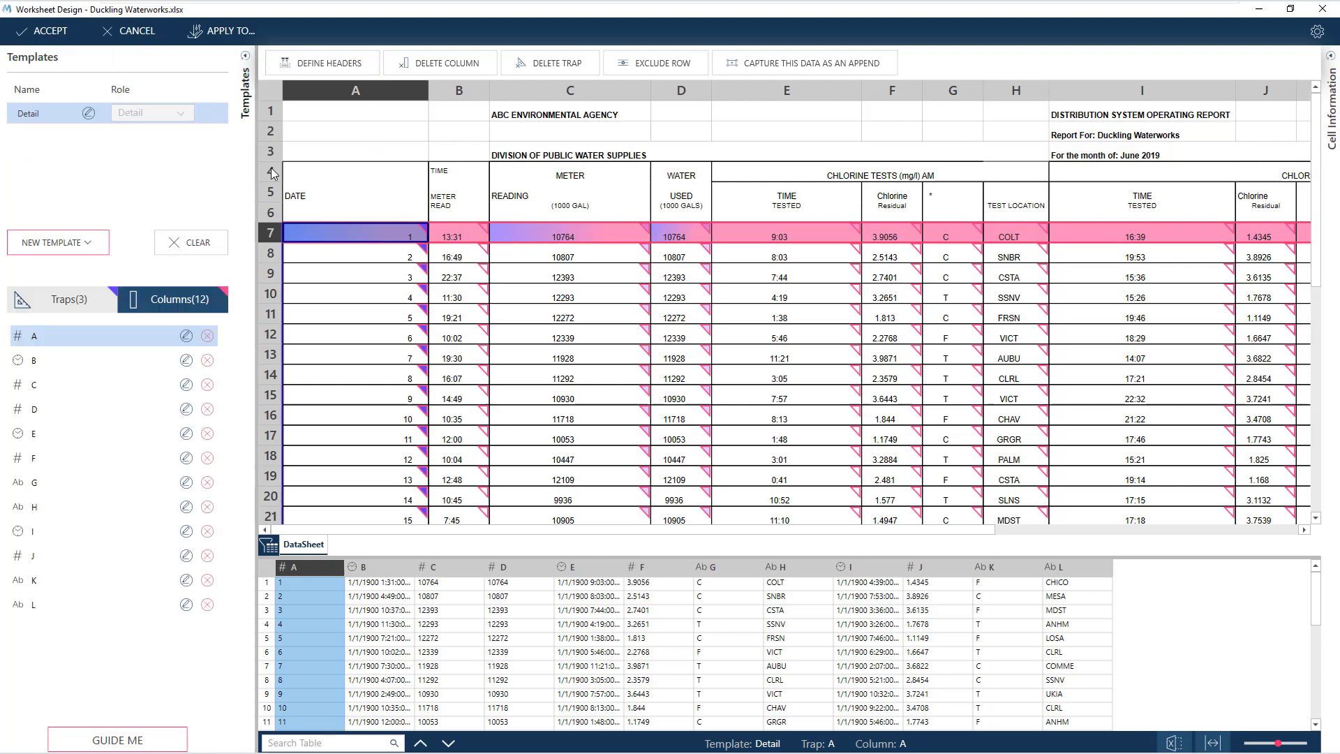
Name the twelve columns from header rows 4–6, e.g. DATE and TIME - METER - READ
left_click(271, 171)
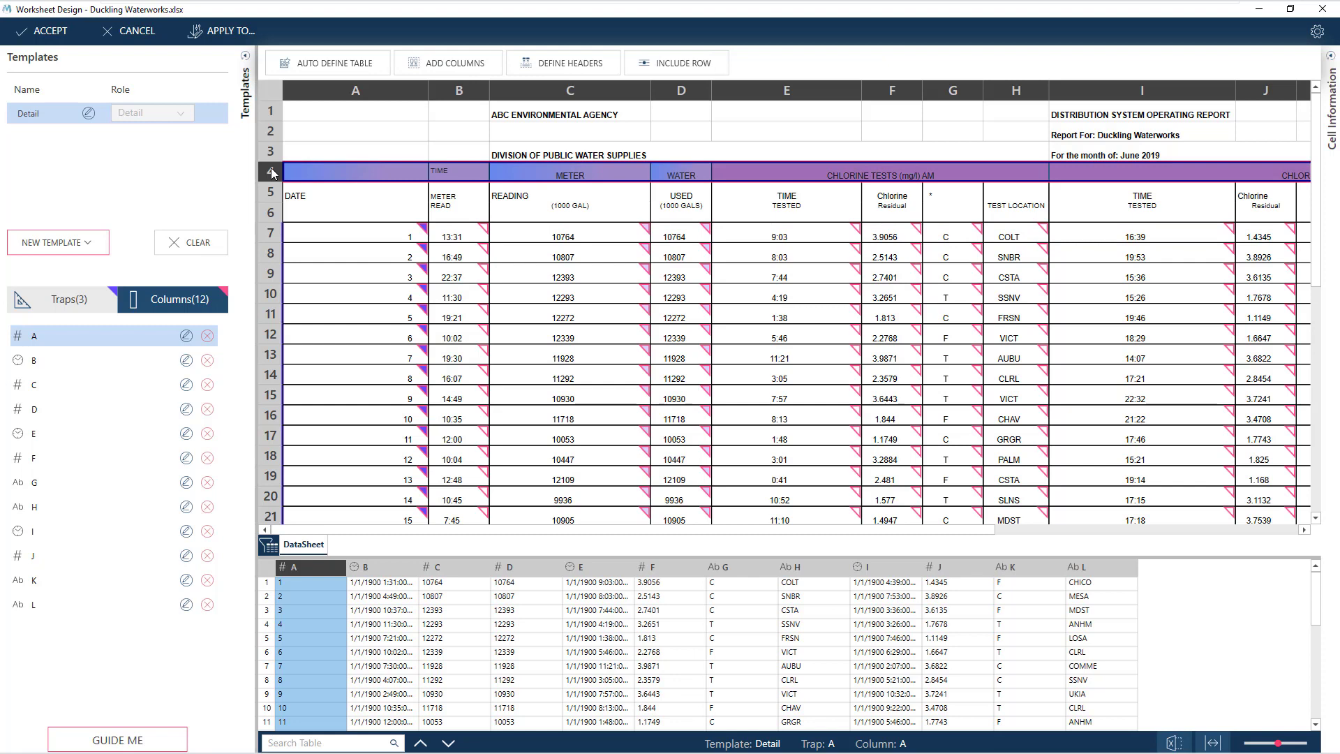
left_click(276, 213, "shift")
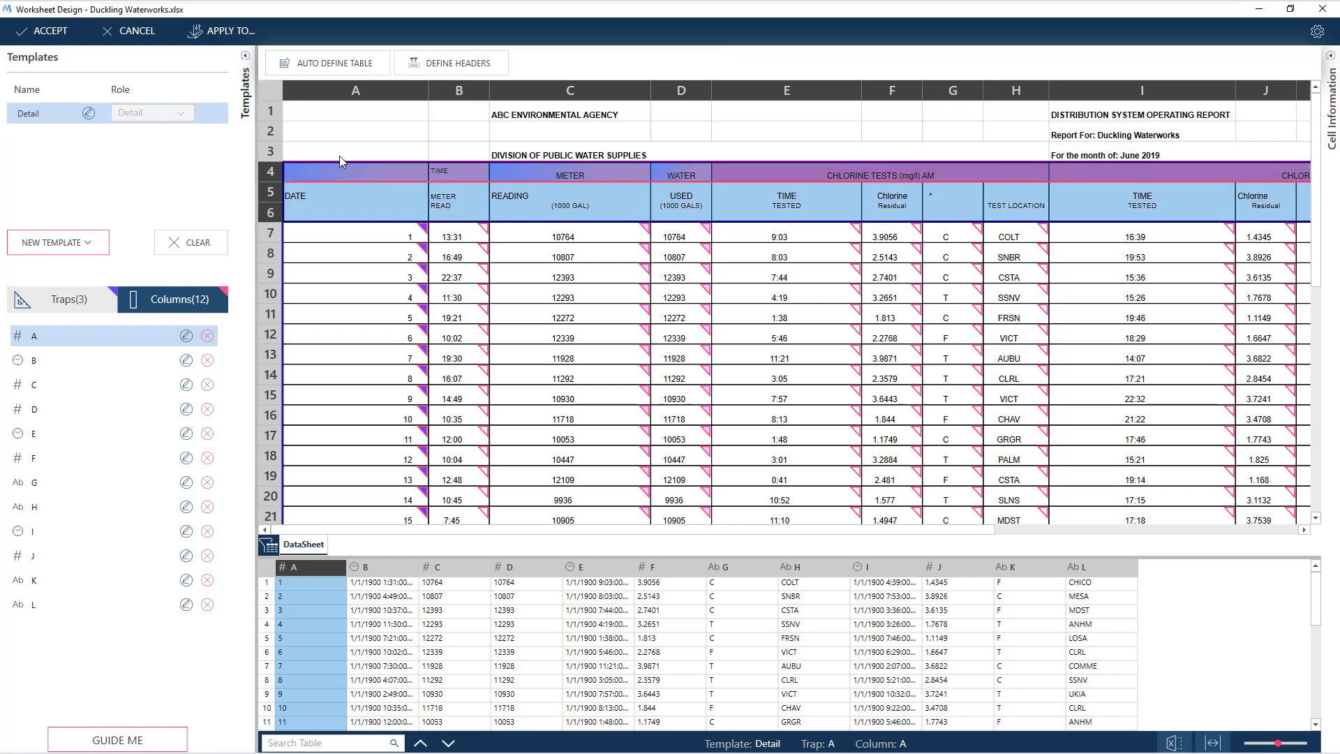
left_click(499, 65)
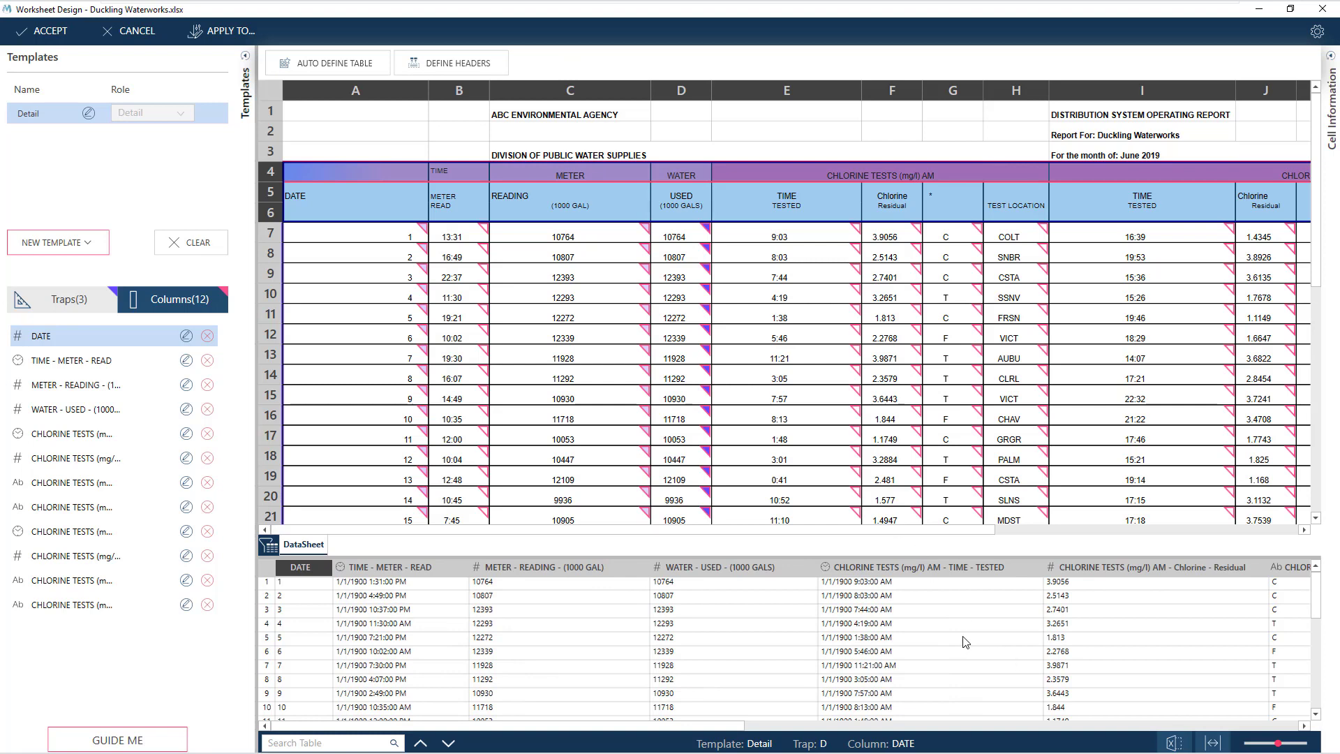
Review the PM chlorine columns through CHLORINE TESTS (mg/l) PM - TEST LOCATION in worksheet and preview
left_click(1288, 730)
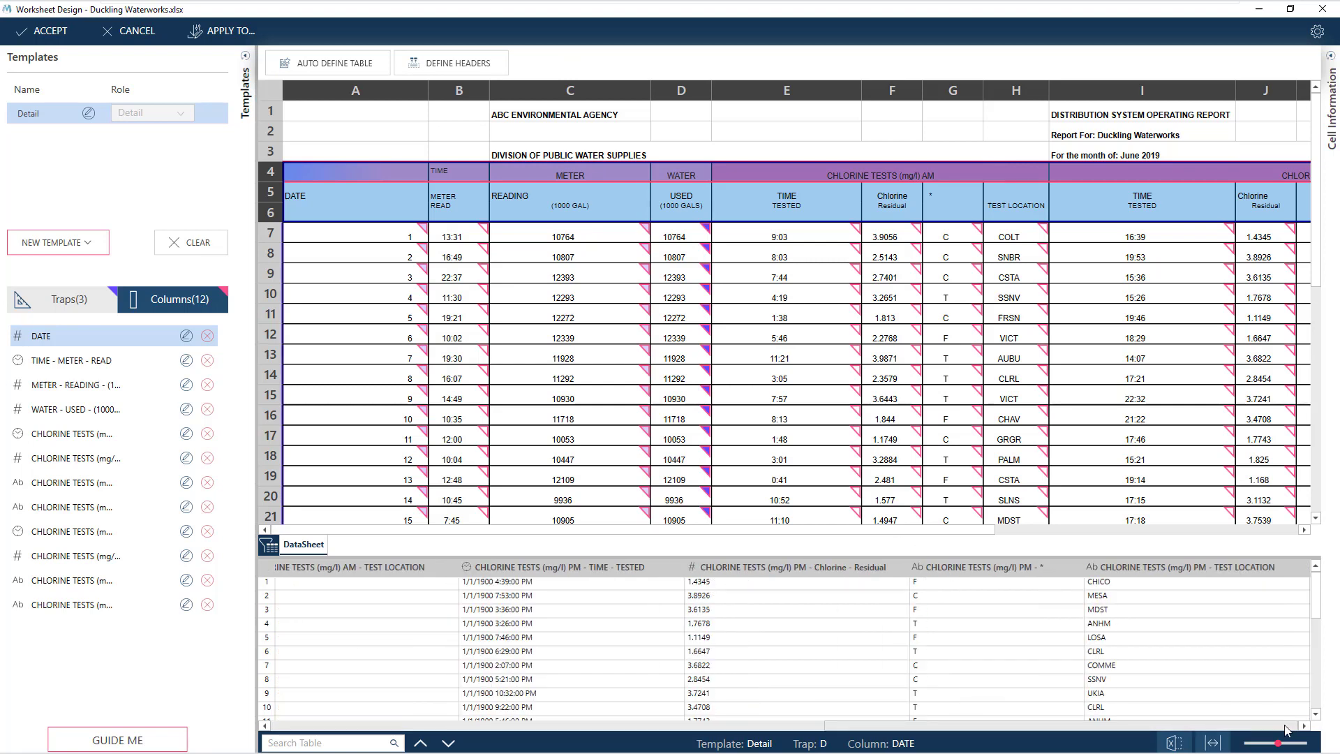
left_click(282, 728)
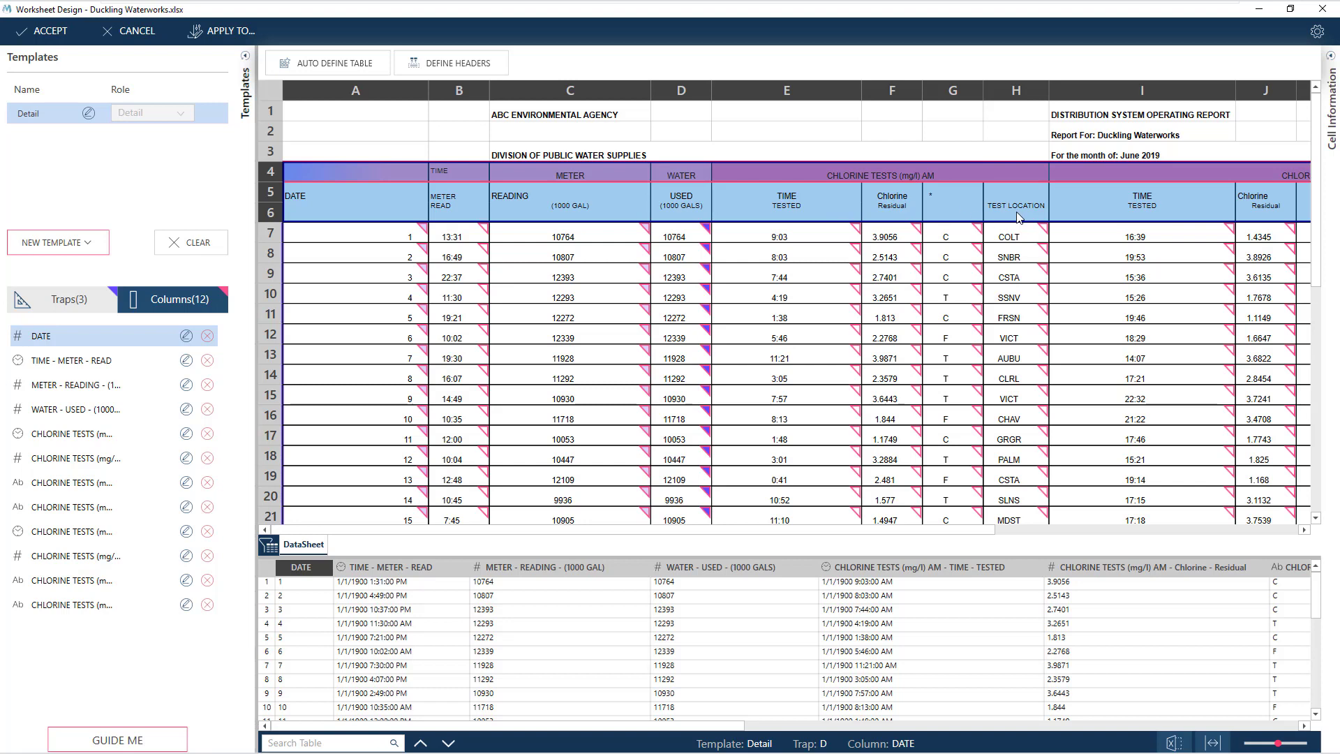
left_click(1242, 529)
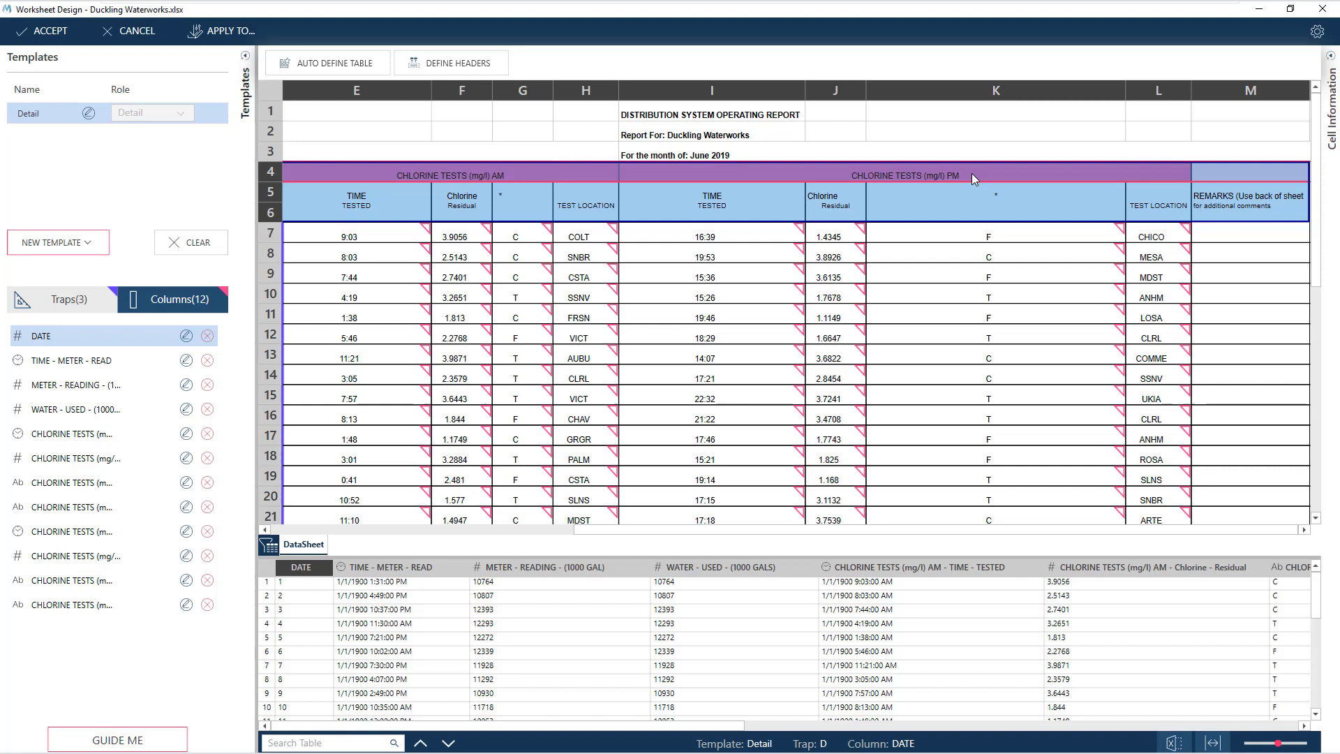
left_click(1143, 727)
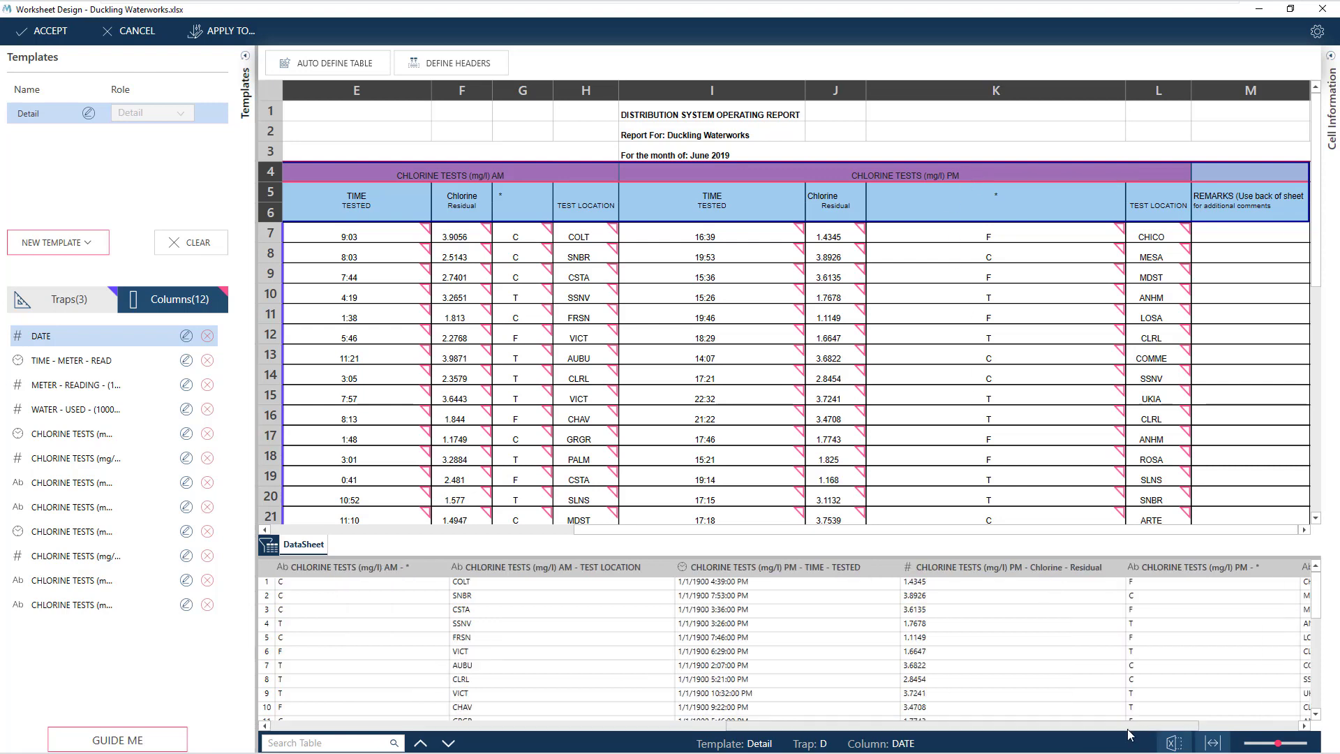
left_click(1288, 726)
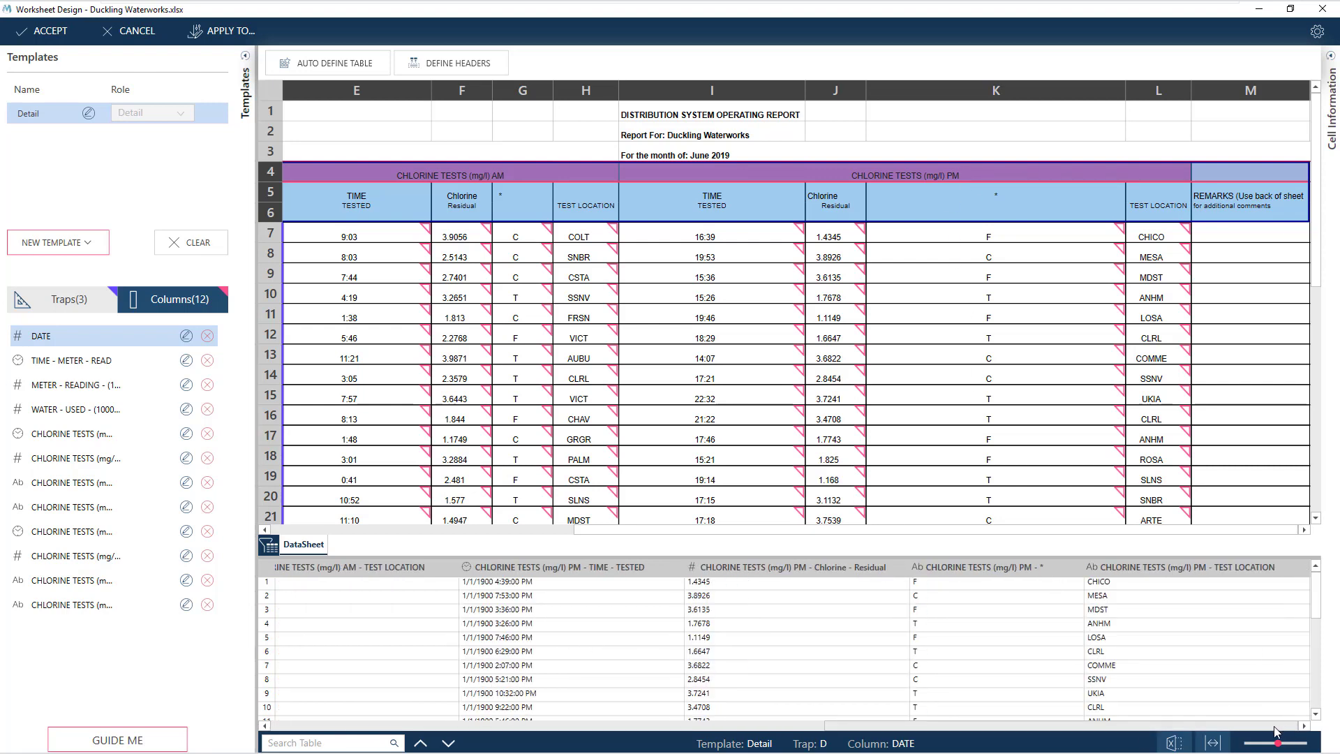
Clear all templates, traps and columns, then auto-define the table again from A7:C7
left_click(213, 247)
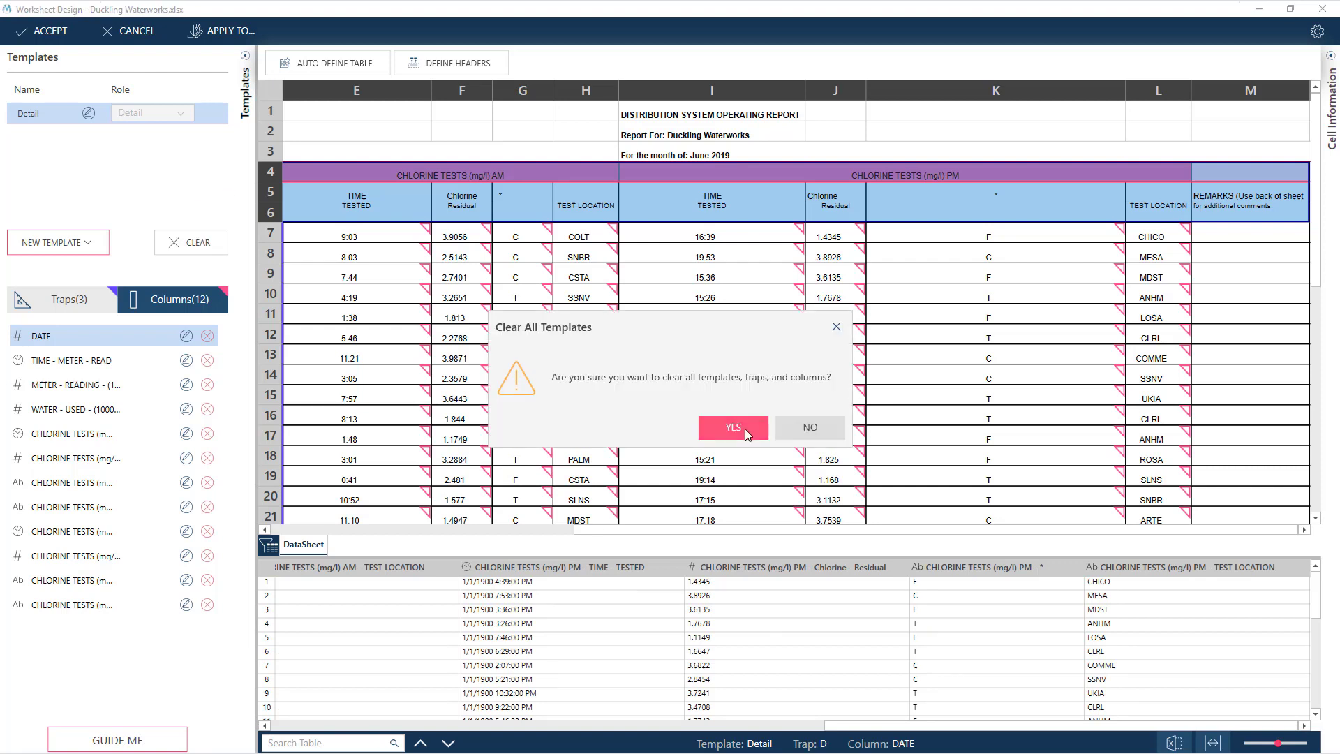
left_click(744, 428)
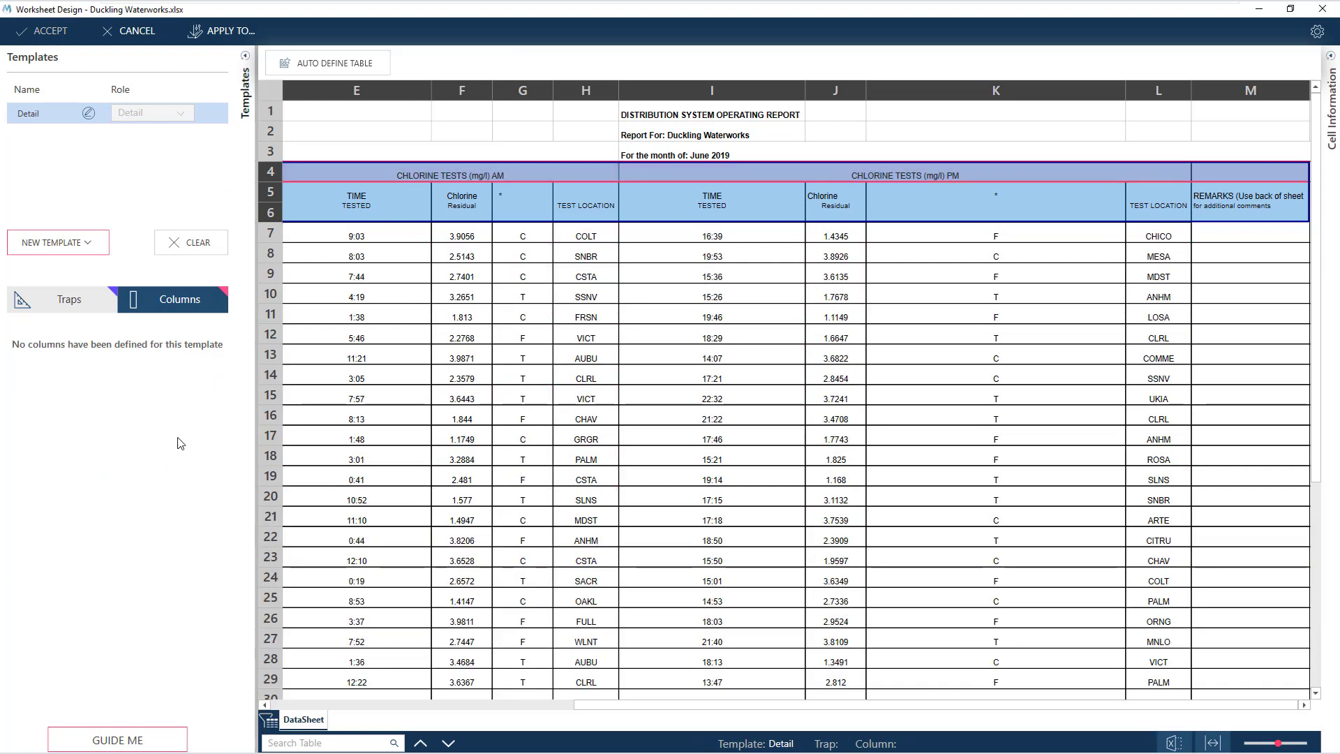
left_click(311, 706)
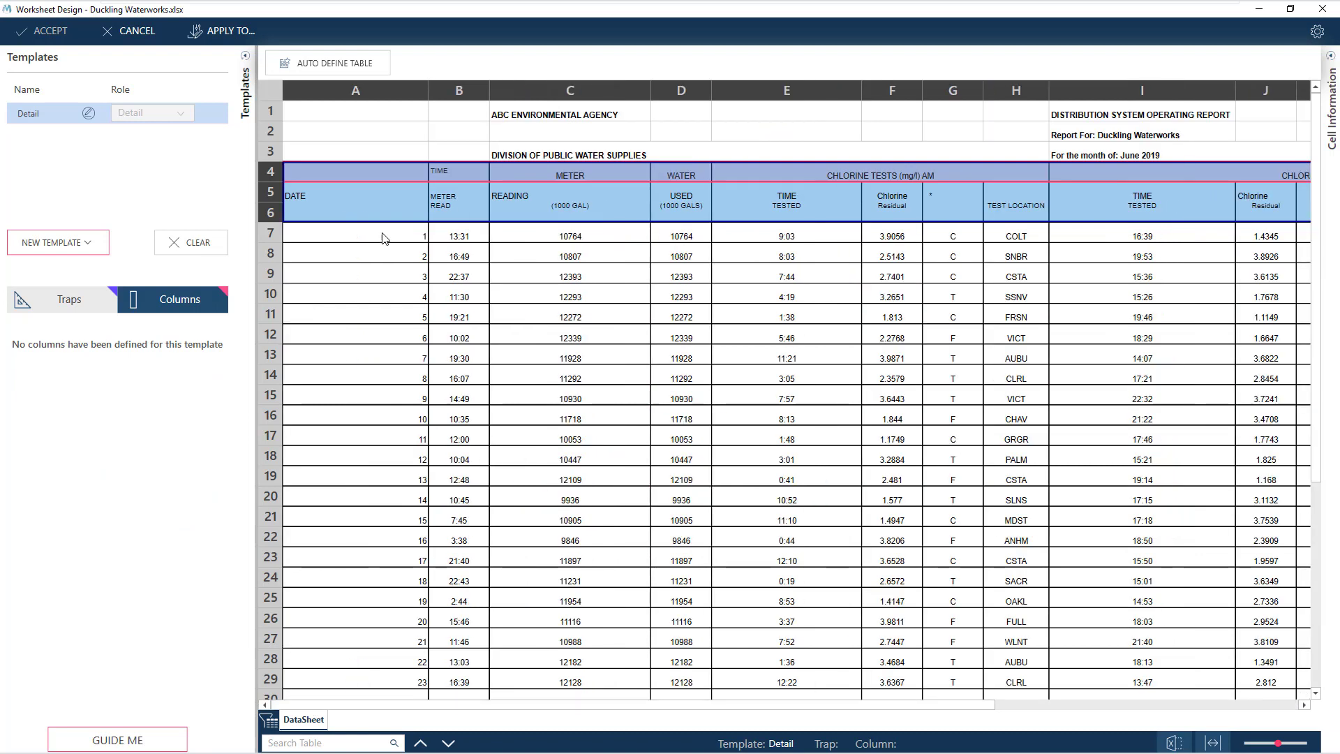
left_click_drag(383, 238, 578, 279)
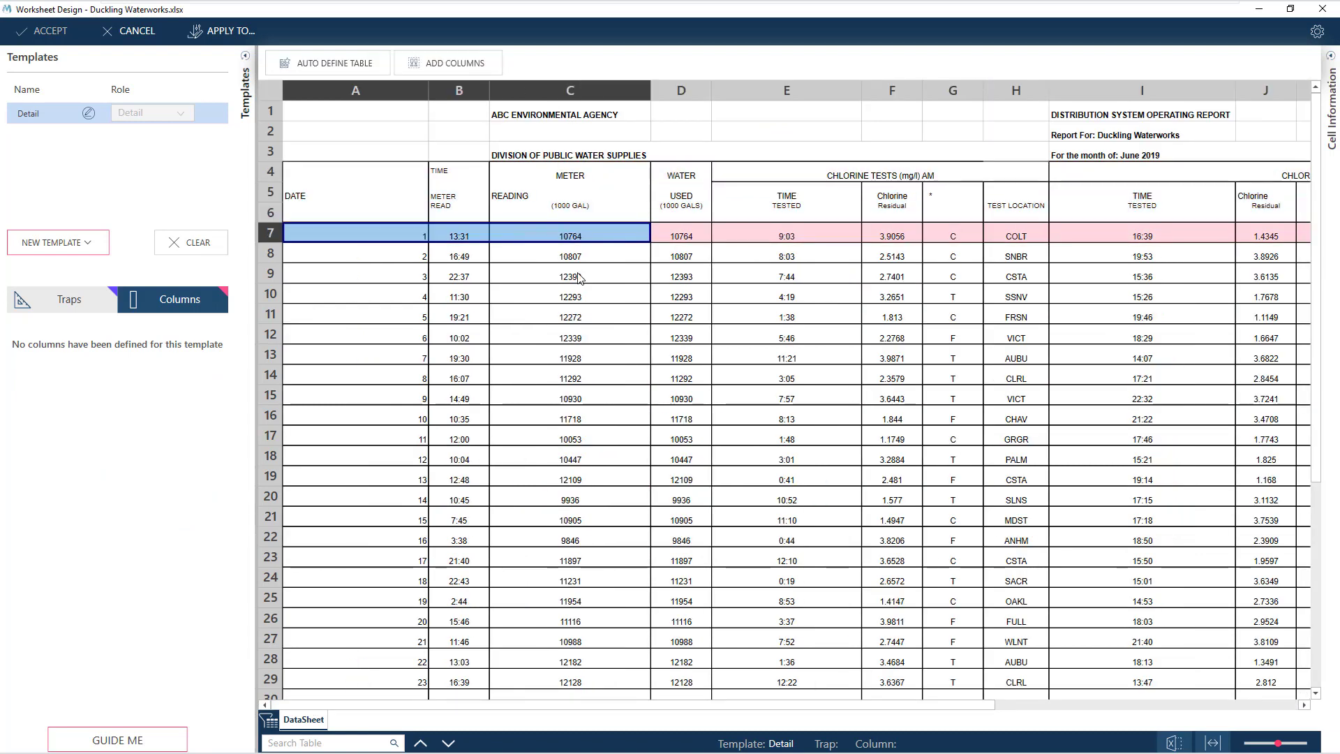
left_click(374, 64)
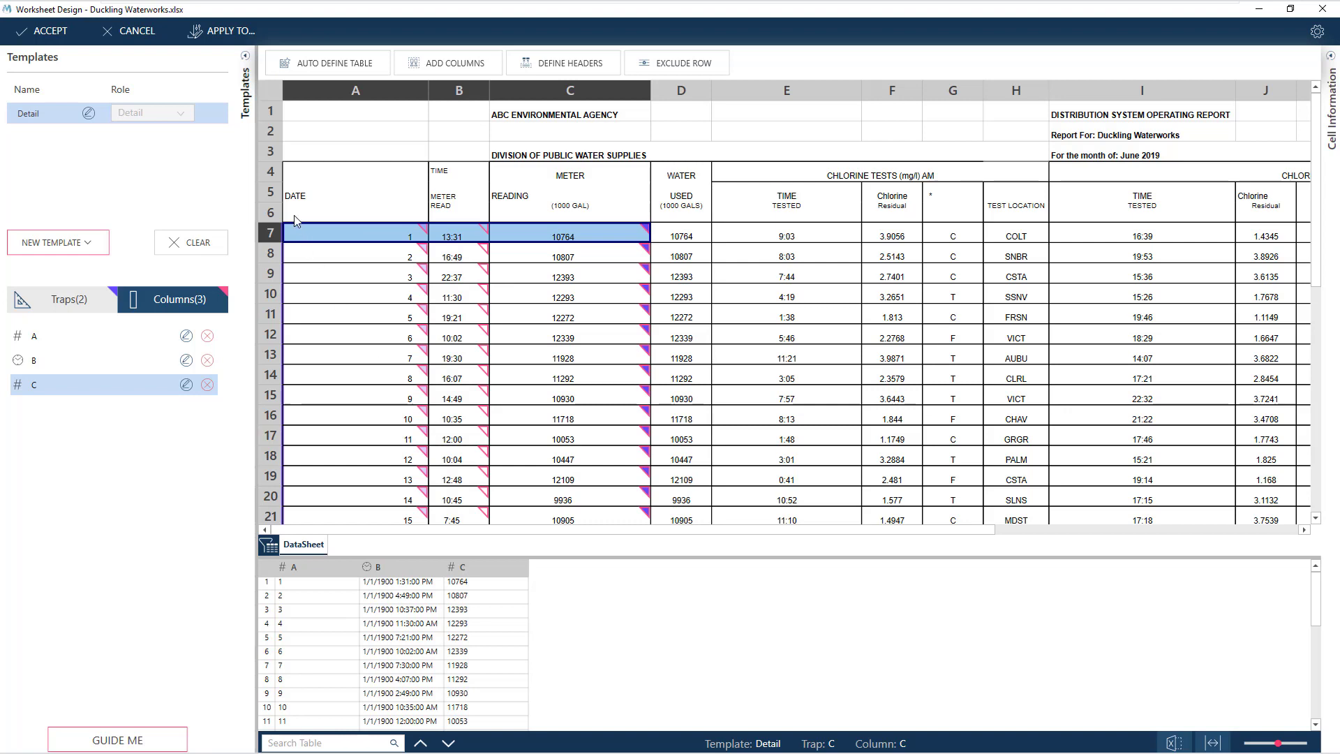
Name the three columns from heading rows 4–6: DATE, TIME - METER - READ, METER - READING - (1000 GAL)
left_click_drag(270, 174, 275, 221)
left_click(505, 63)
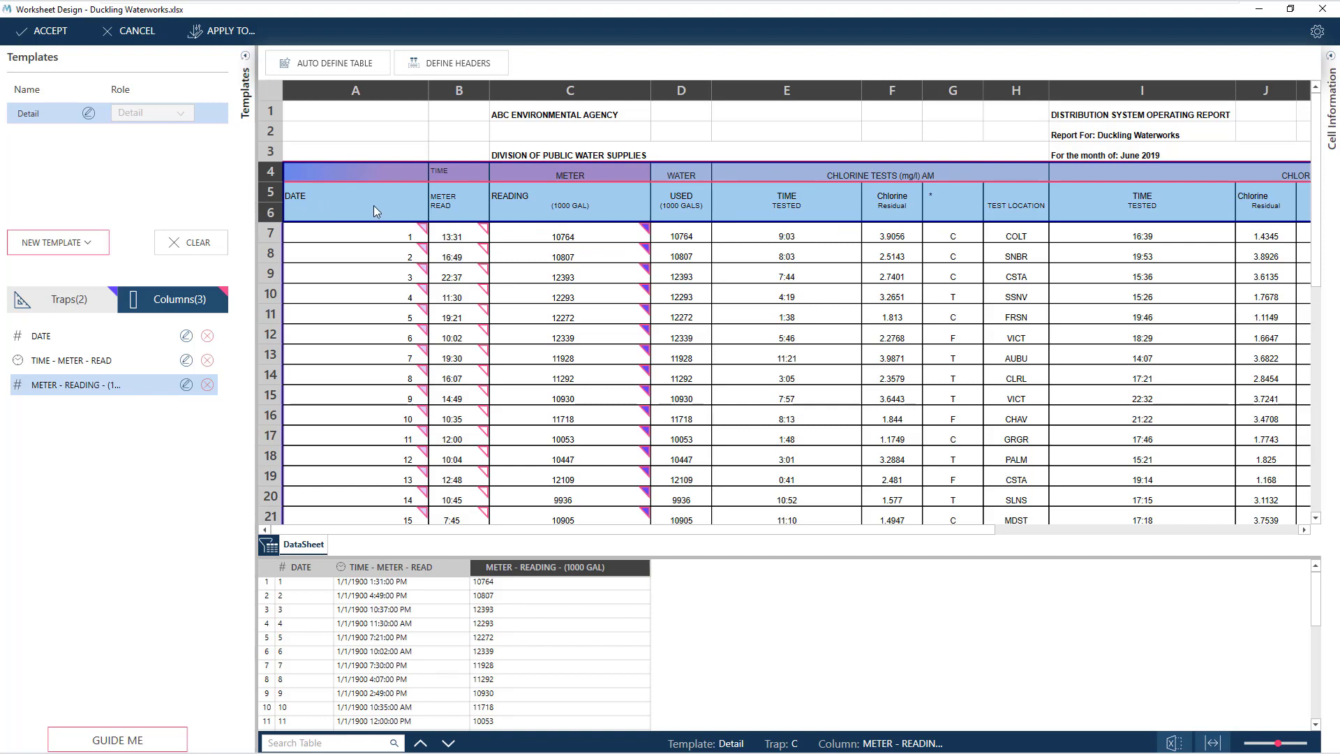
Auto-define the whole table from row 8, then cancel and discard the design to reach CreditBal.xlsx
left_click(271, 258)
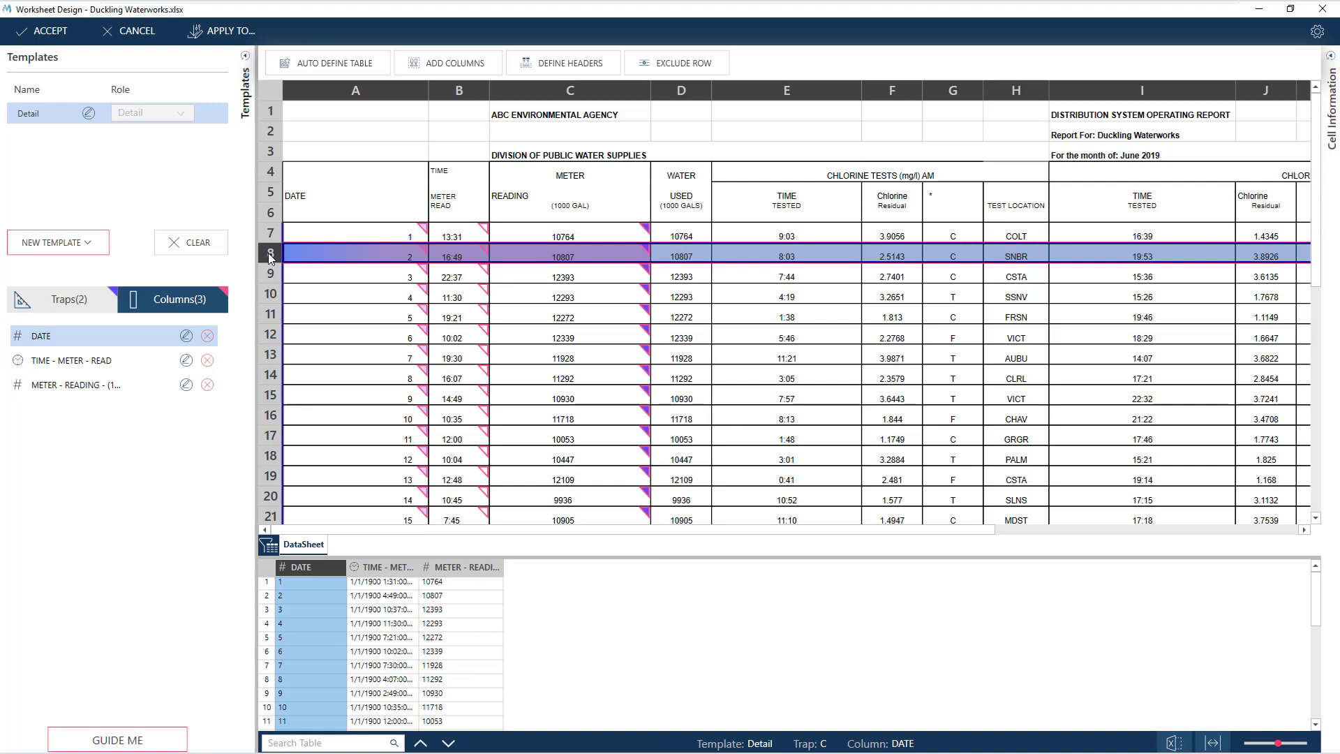
left_click(379, 67)
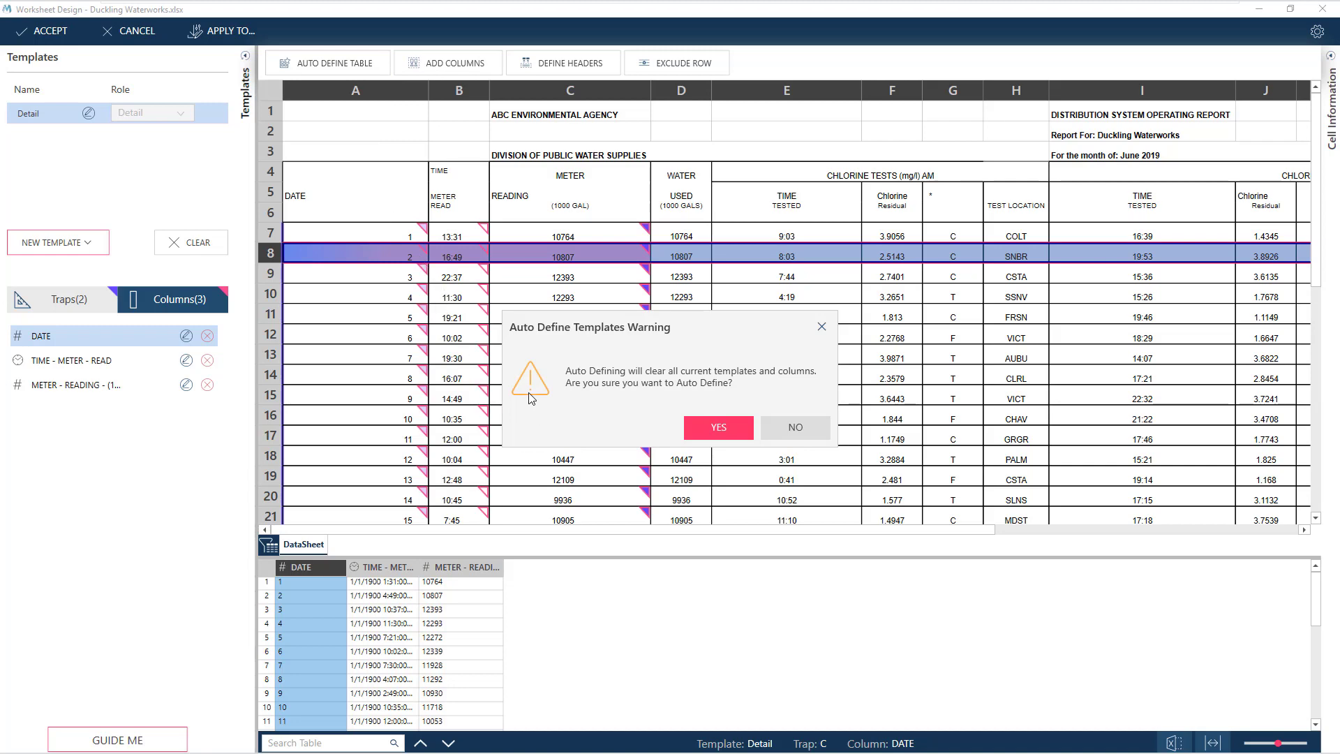
left_click(739, 426)
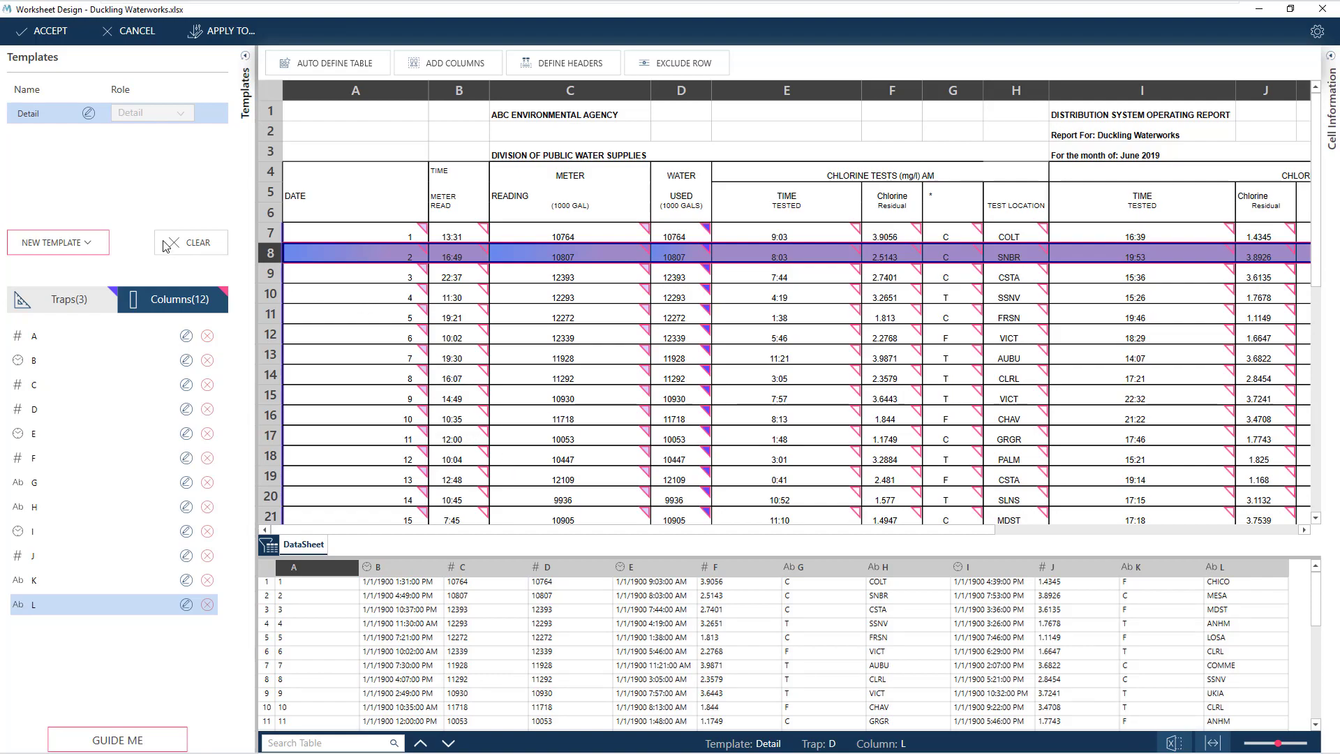
left_click(134, 33)
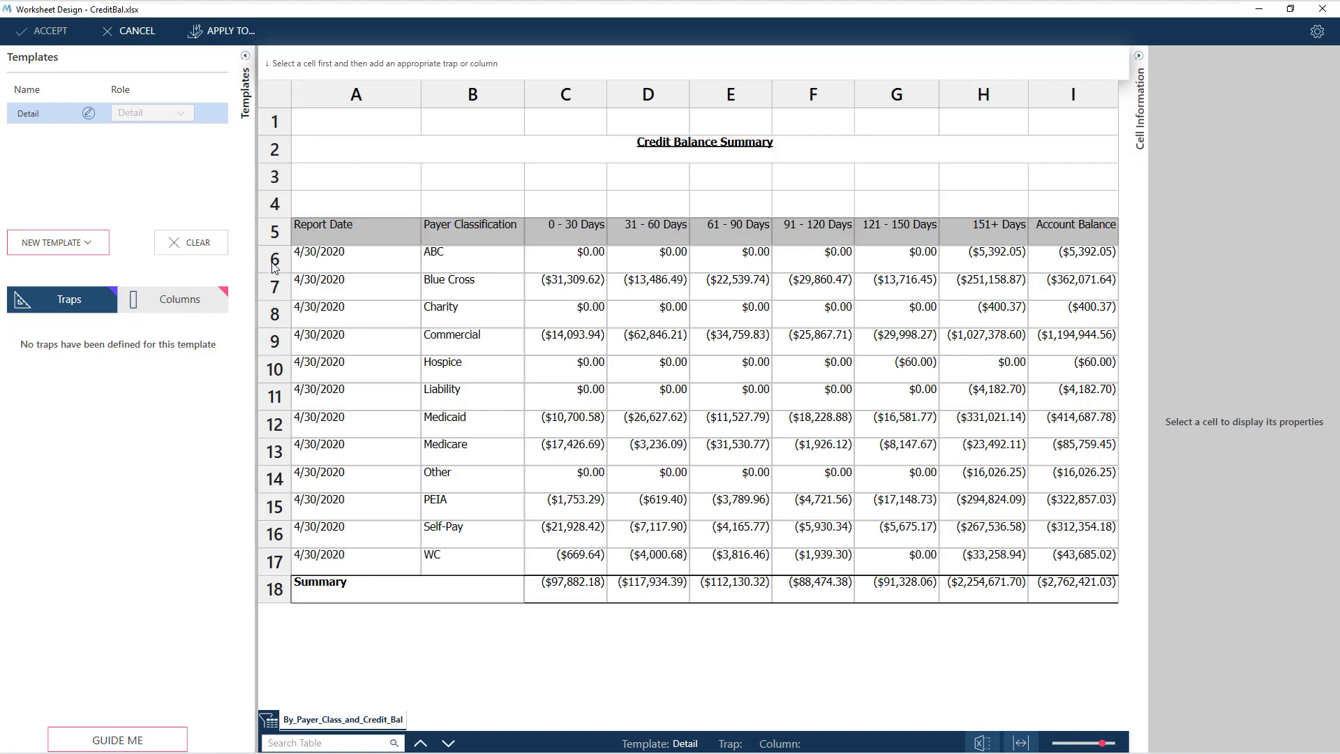
Add all nine cells of row 6 as columns, named from the row 5 headings Report Date to Account Balance
left_click(275, 264)
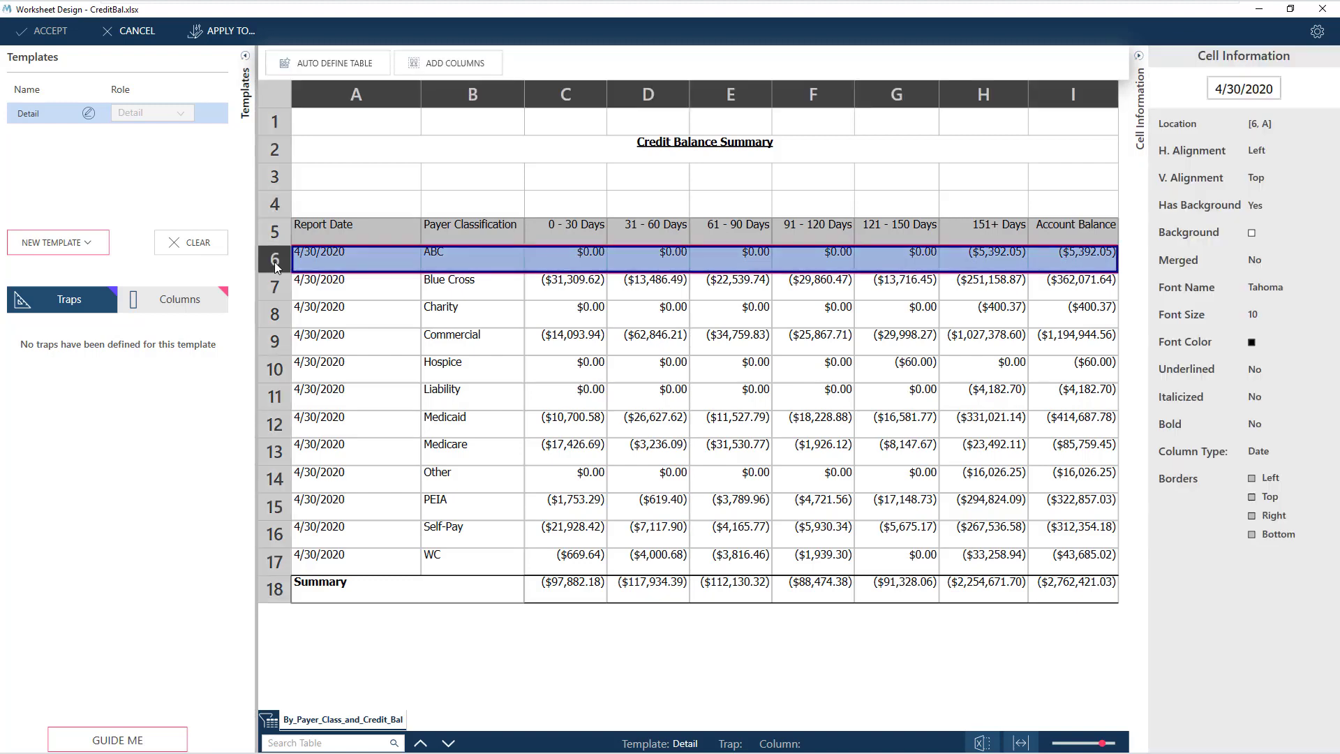
left_click(490, 65)
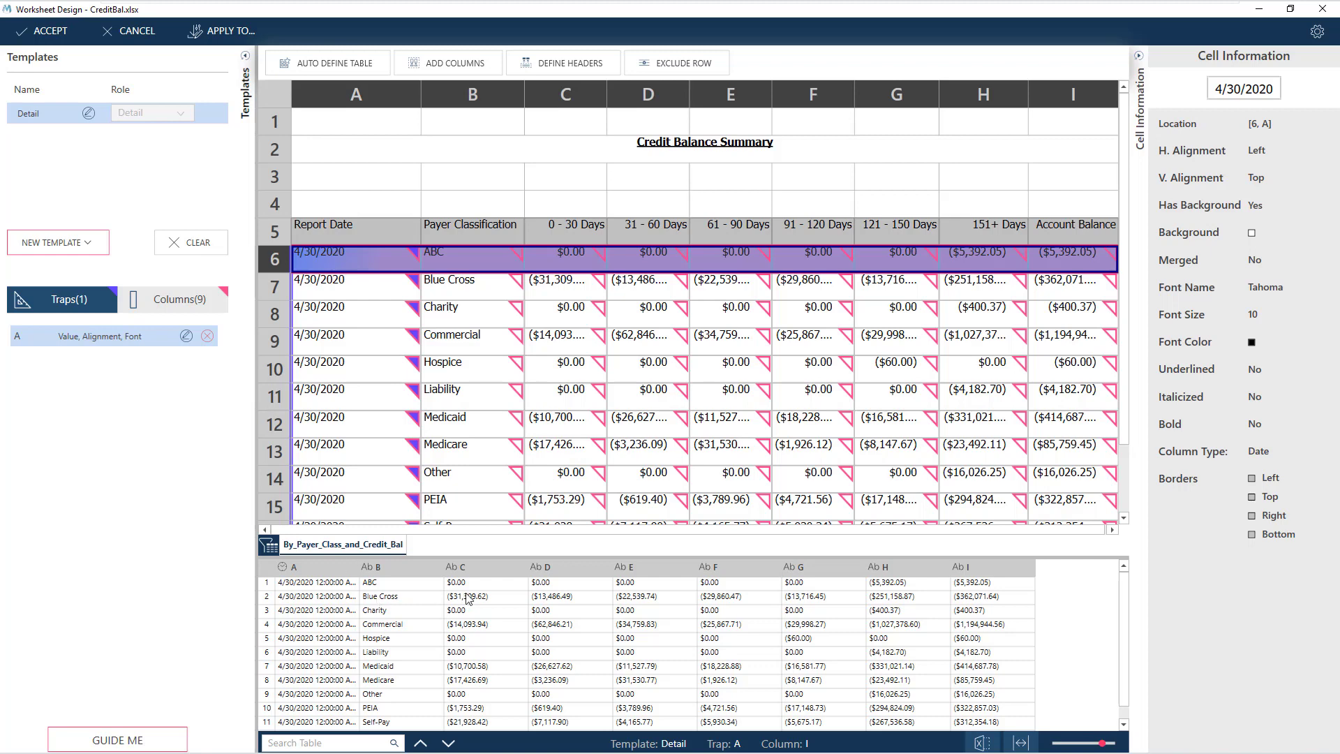
left_click(271, 237)
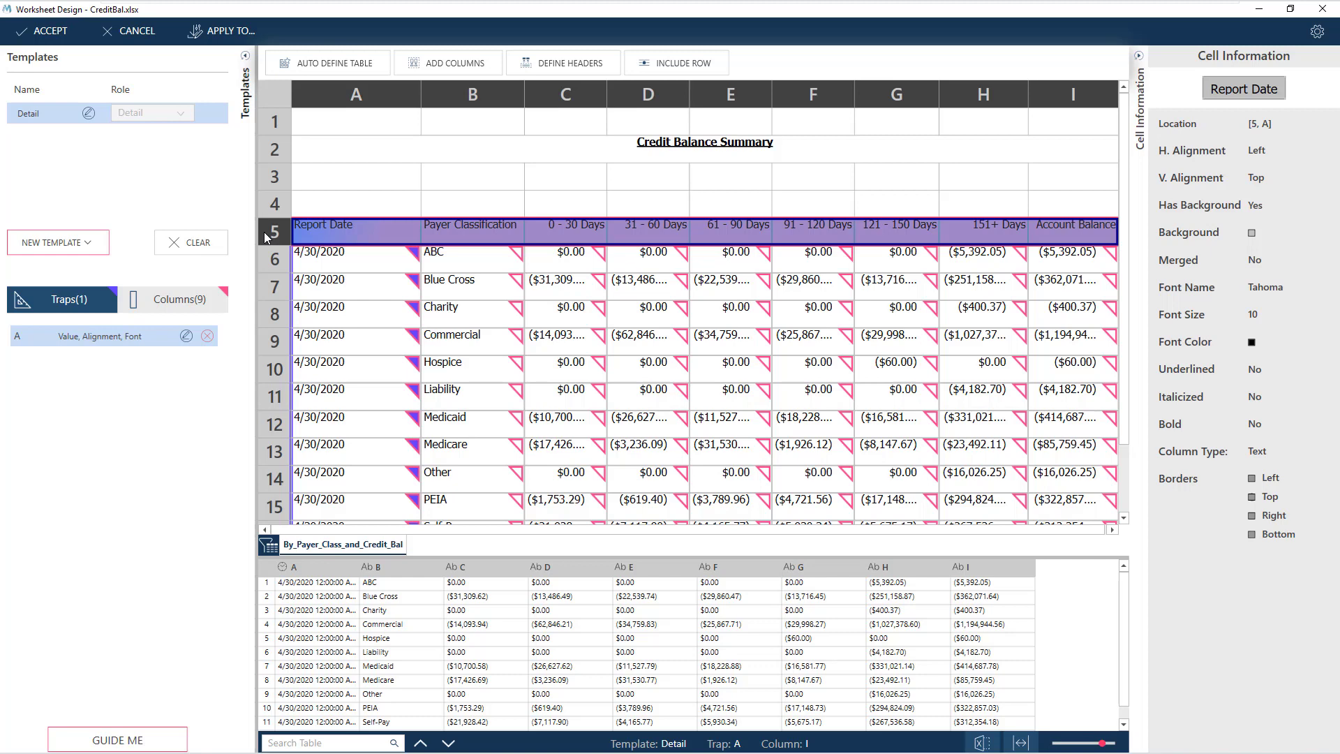
left_click(550, 69)
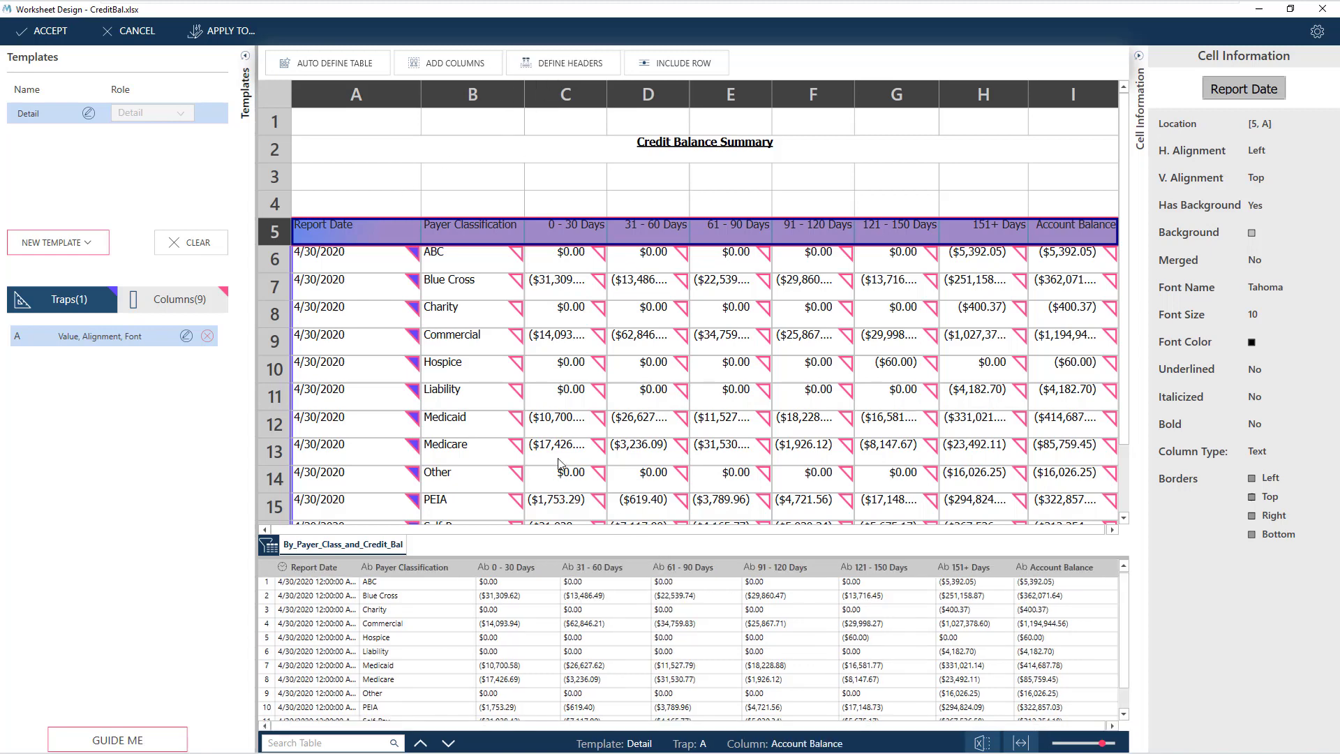
Clear all templates and add cells A6:C6 as extracted columns
left_click(214, 248)
left_click(733, 427)
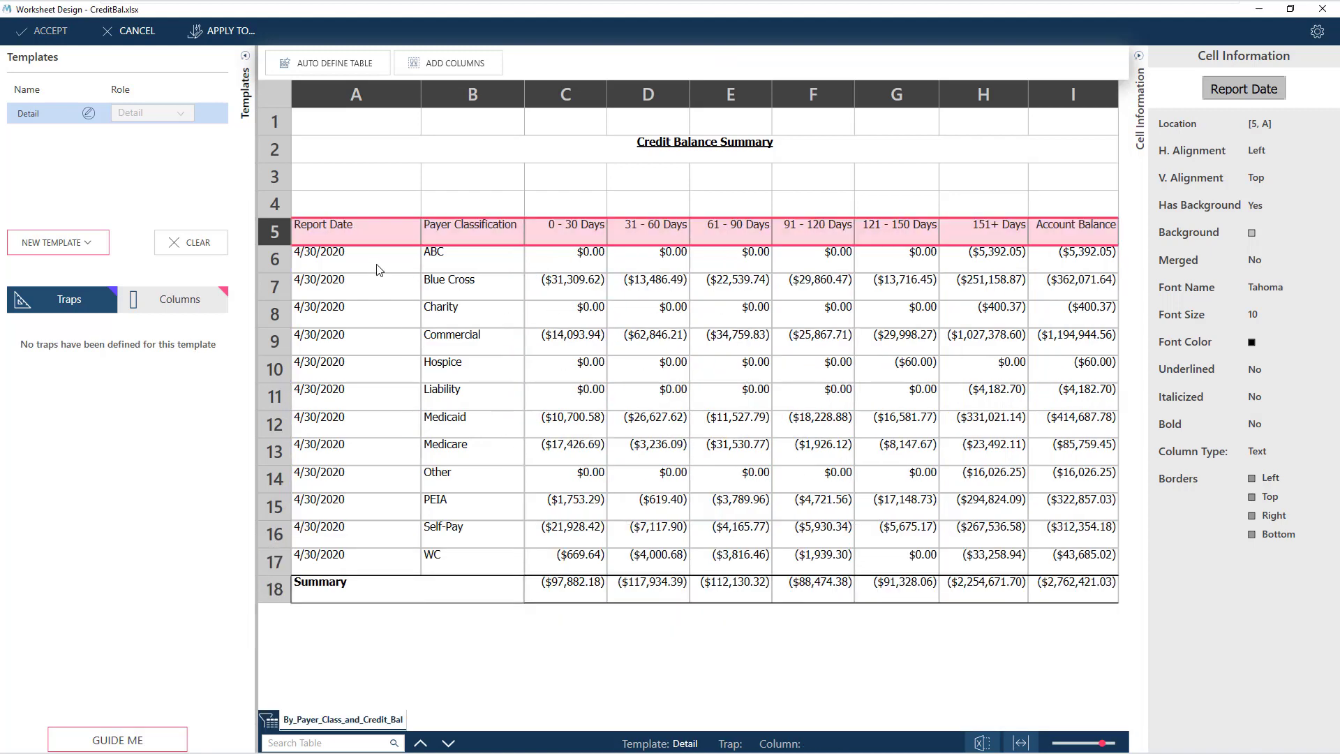
left_click(378, 269)
left_click_drag(459, 254, 558, 259)
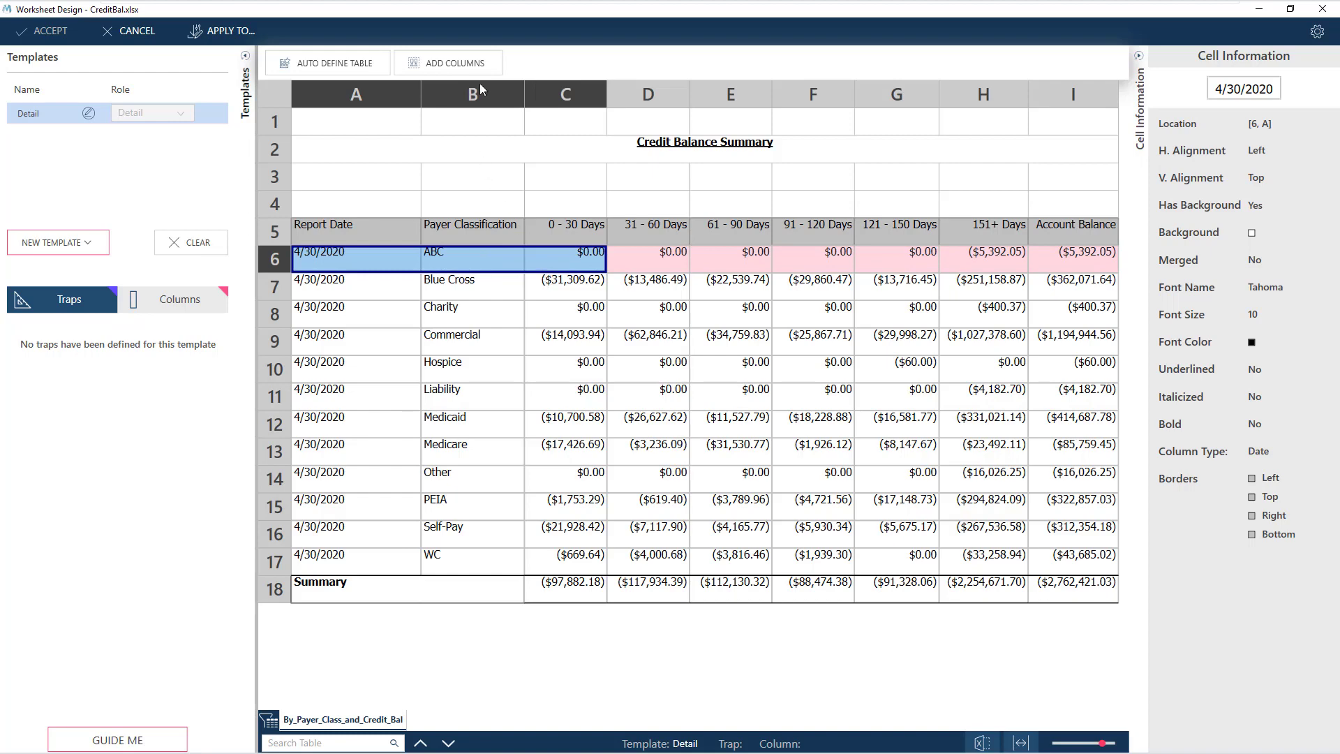
left_click(488, 66)
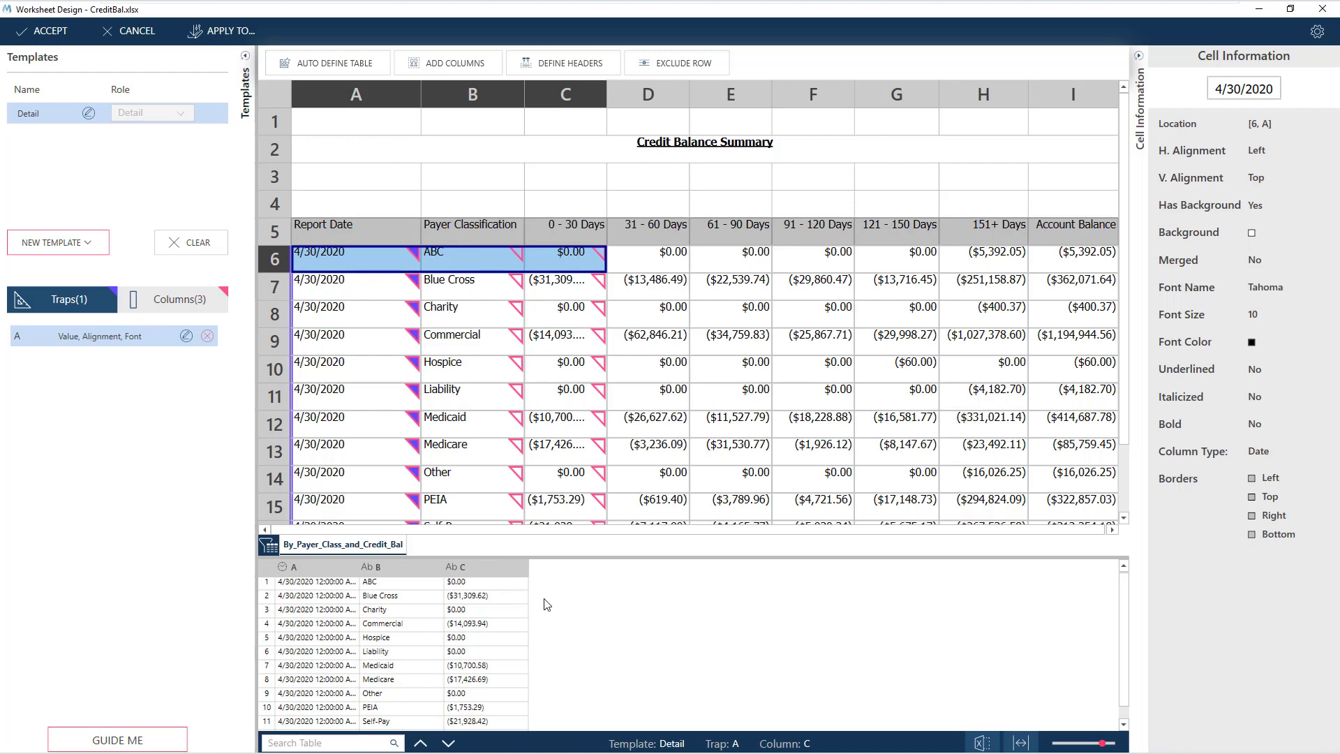
Add E6 (61 - 90 Days) and G6 (121 - 150 Days) as columns, then name all from row 5
left_click(742, 263)
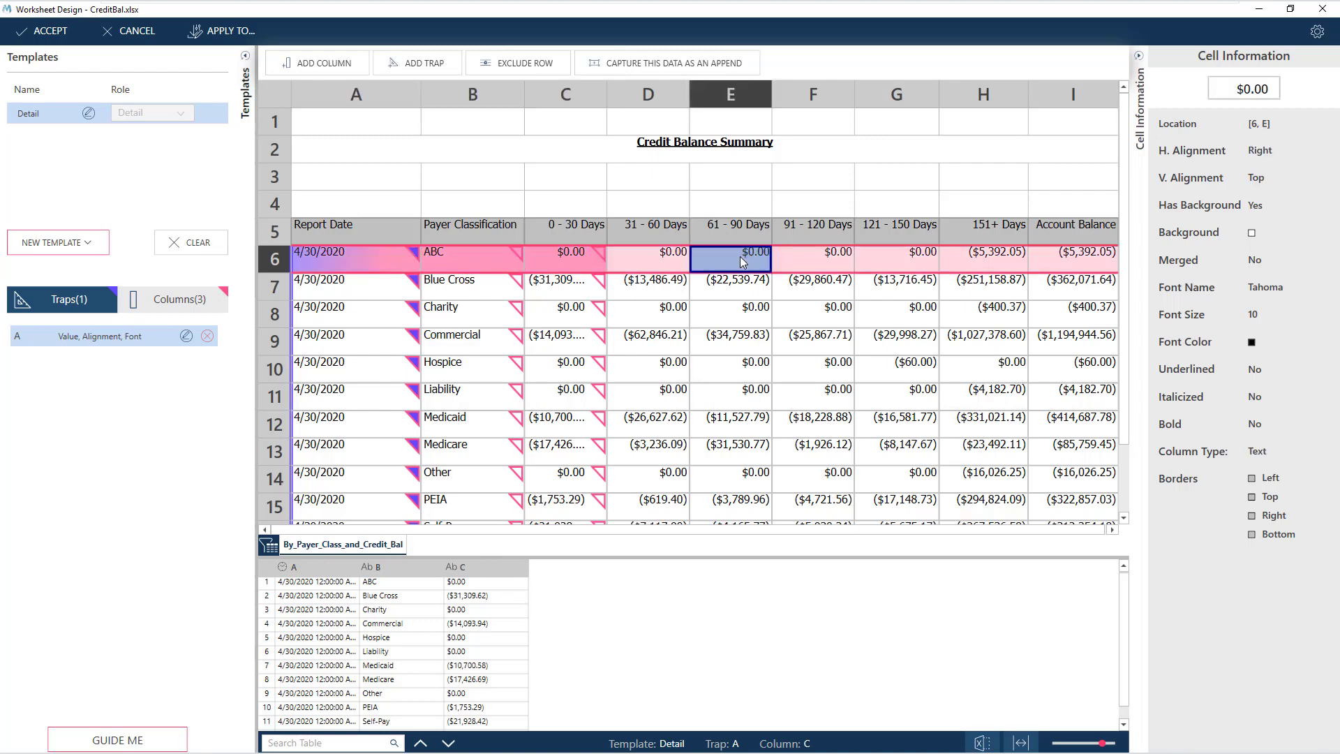
left_click(913, 267)
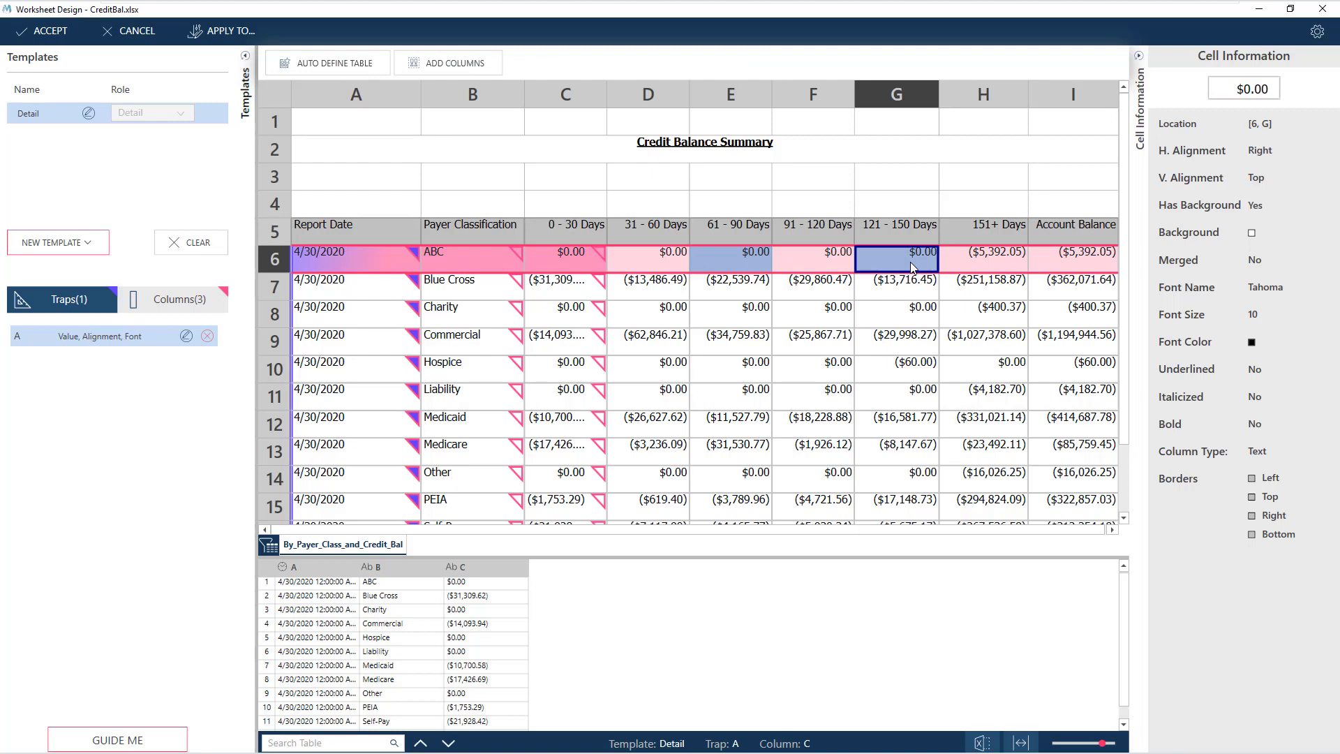
left_click(482, 63)
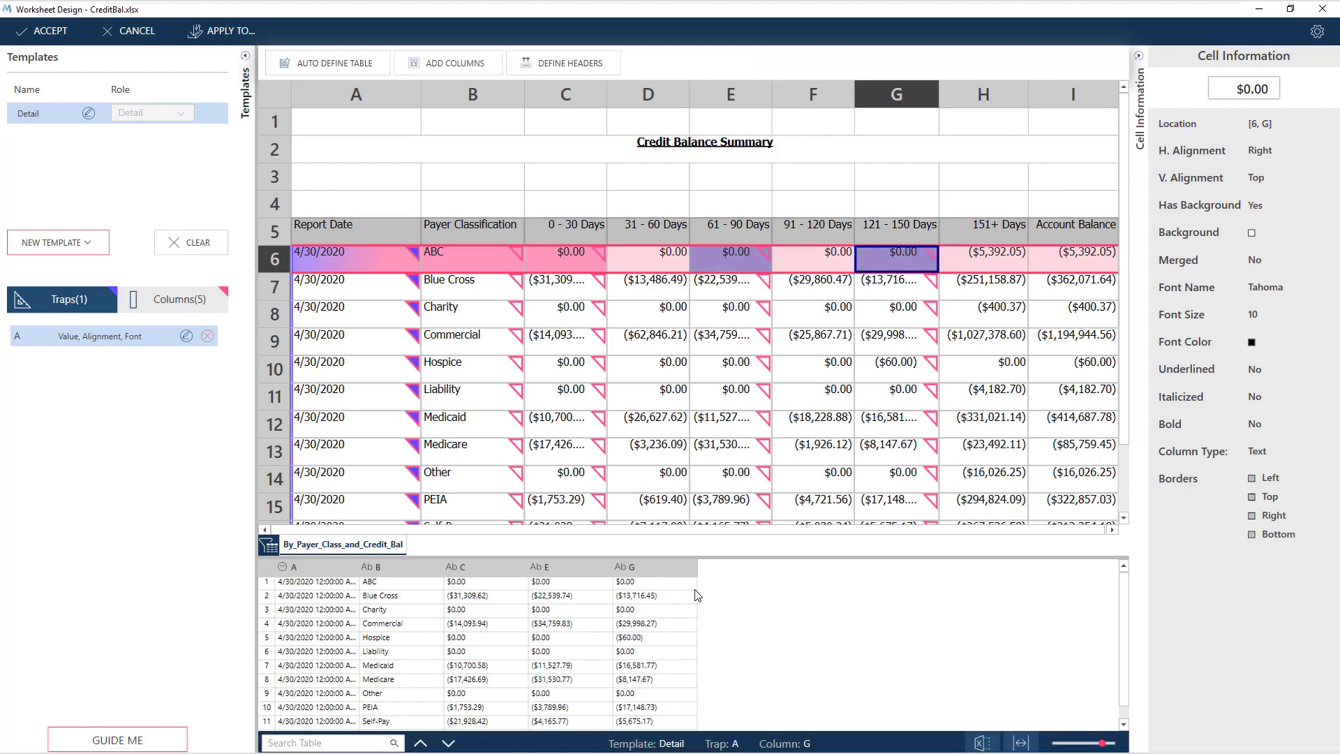
left_click(274, 234)
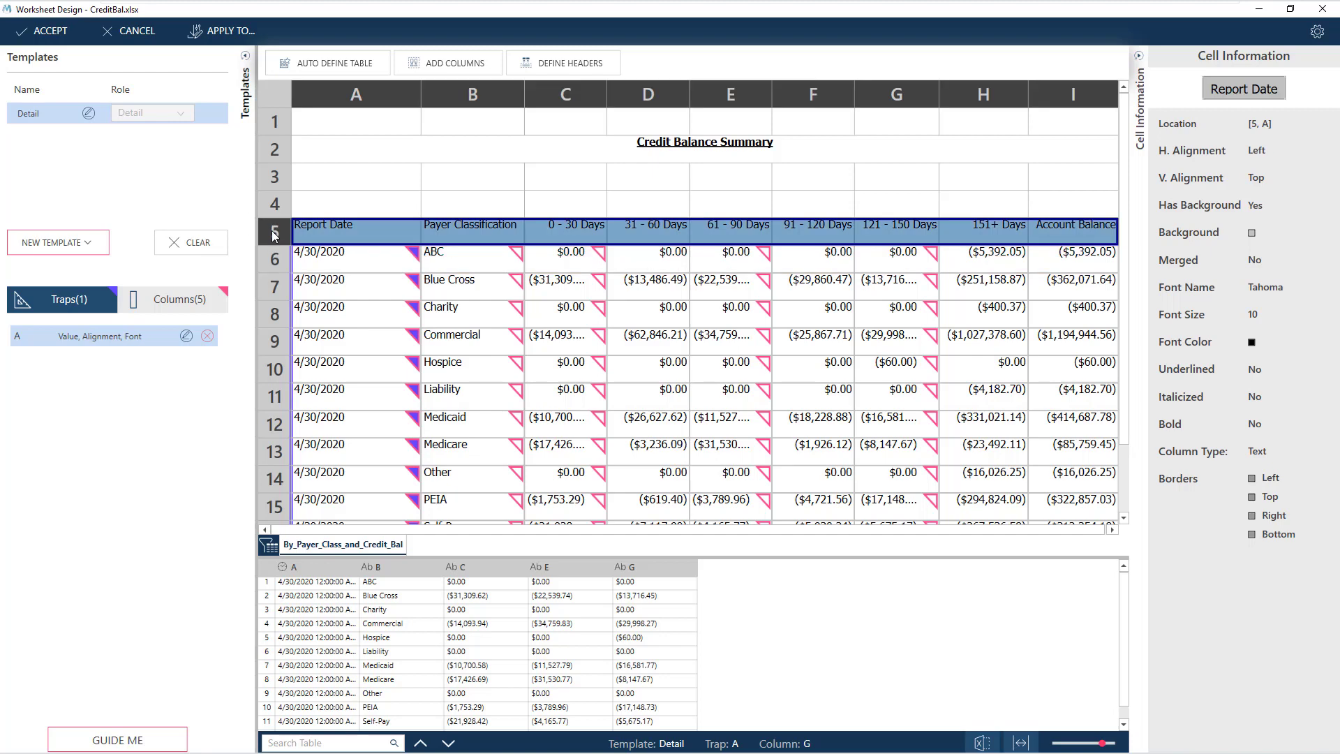
left_click(540, 65)
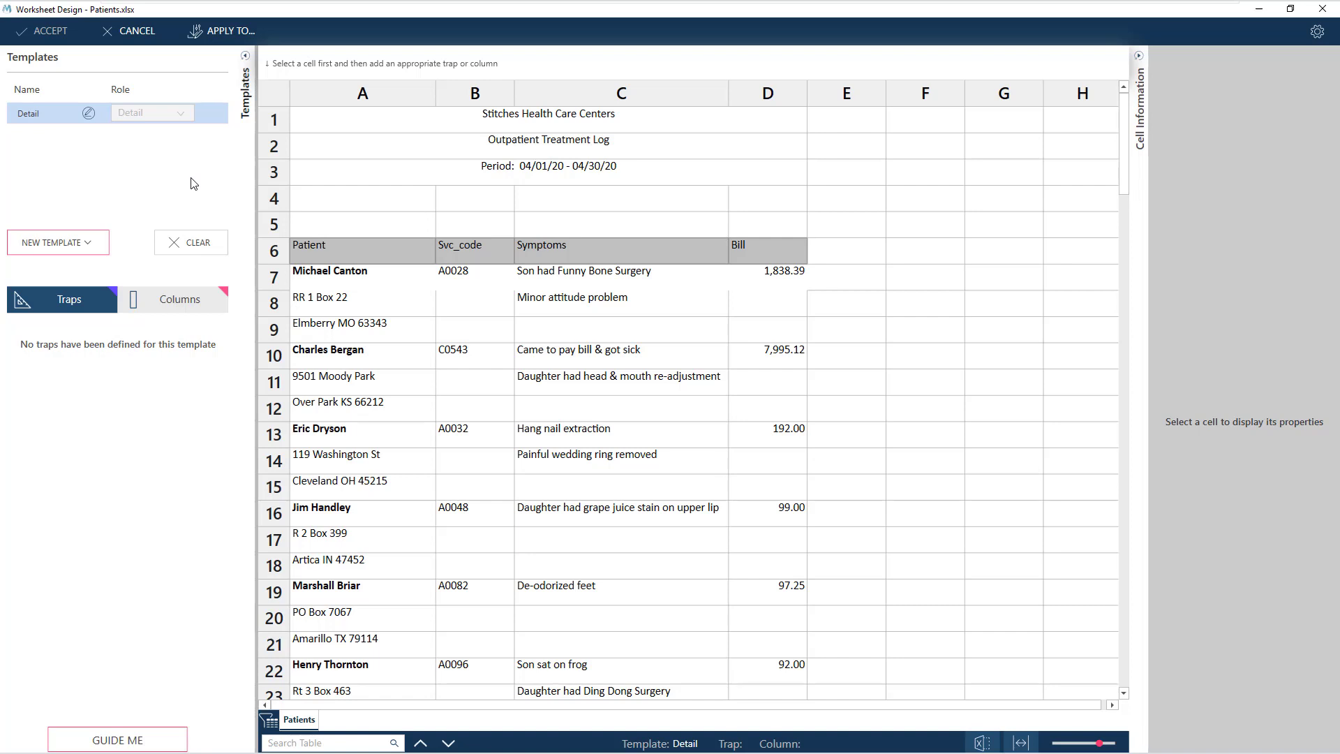
Trap the bold name in A7 as a record spanning rows 7–9 and extract patient names as column A
left_click(368, 282)
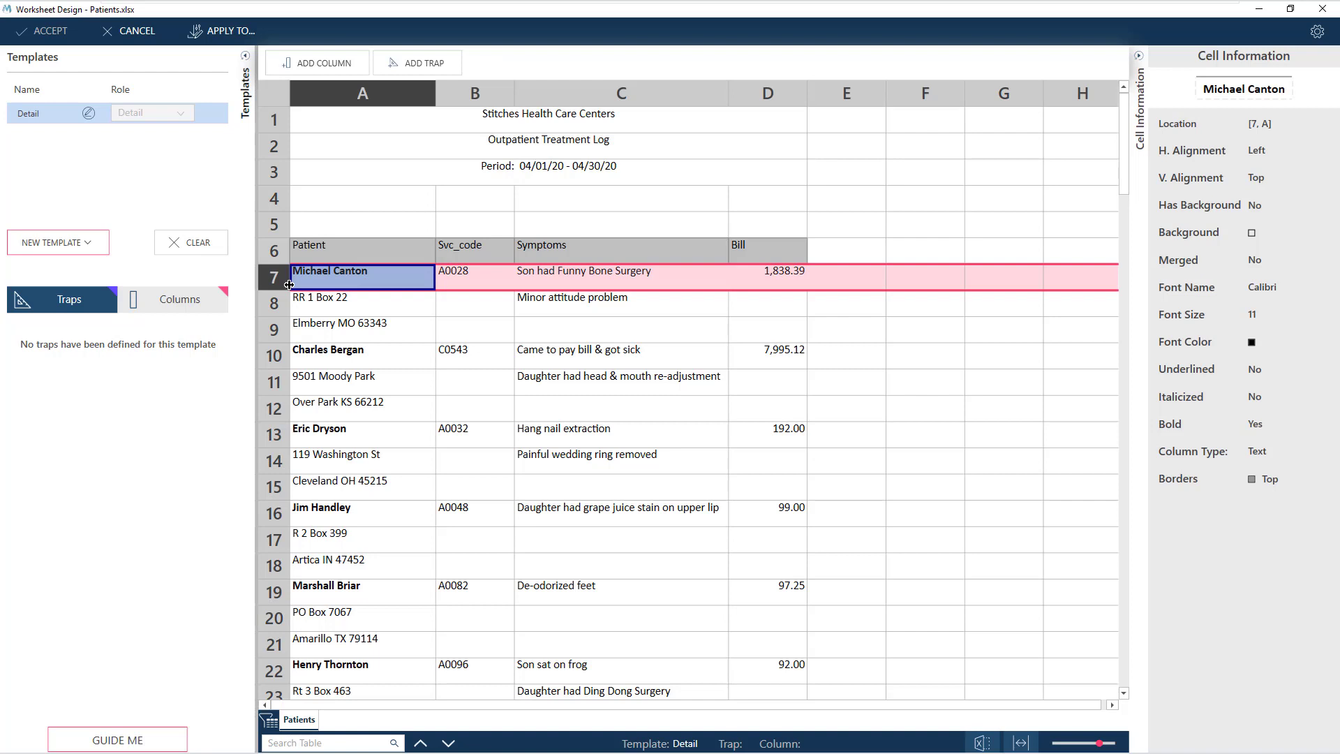
left_click_drag(338, 290, 335, 341)
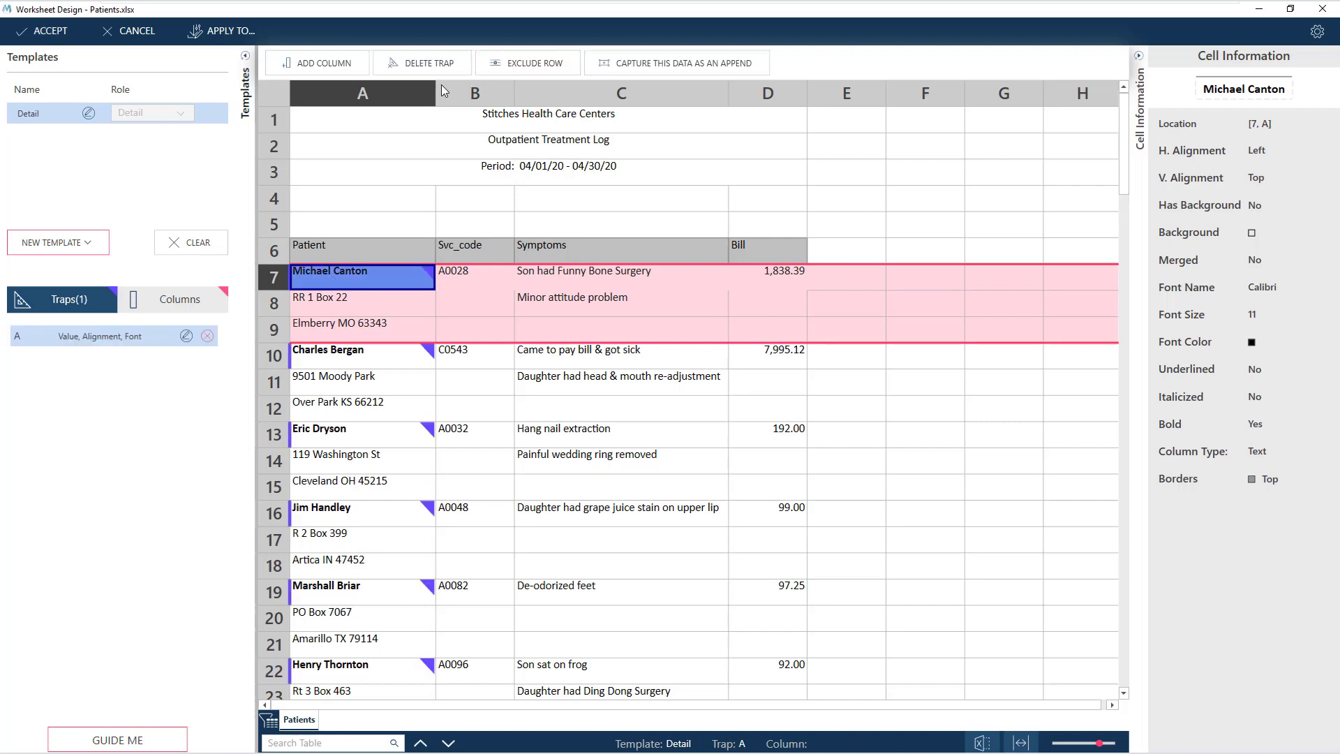
left_click(356, 67)
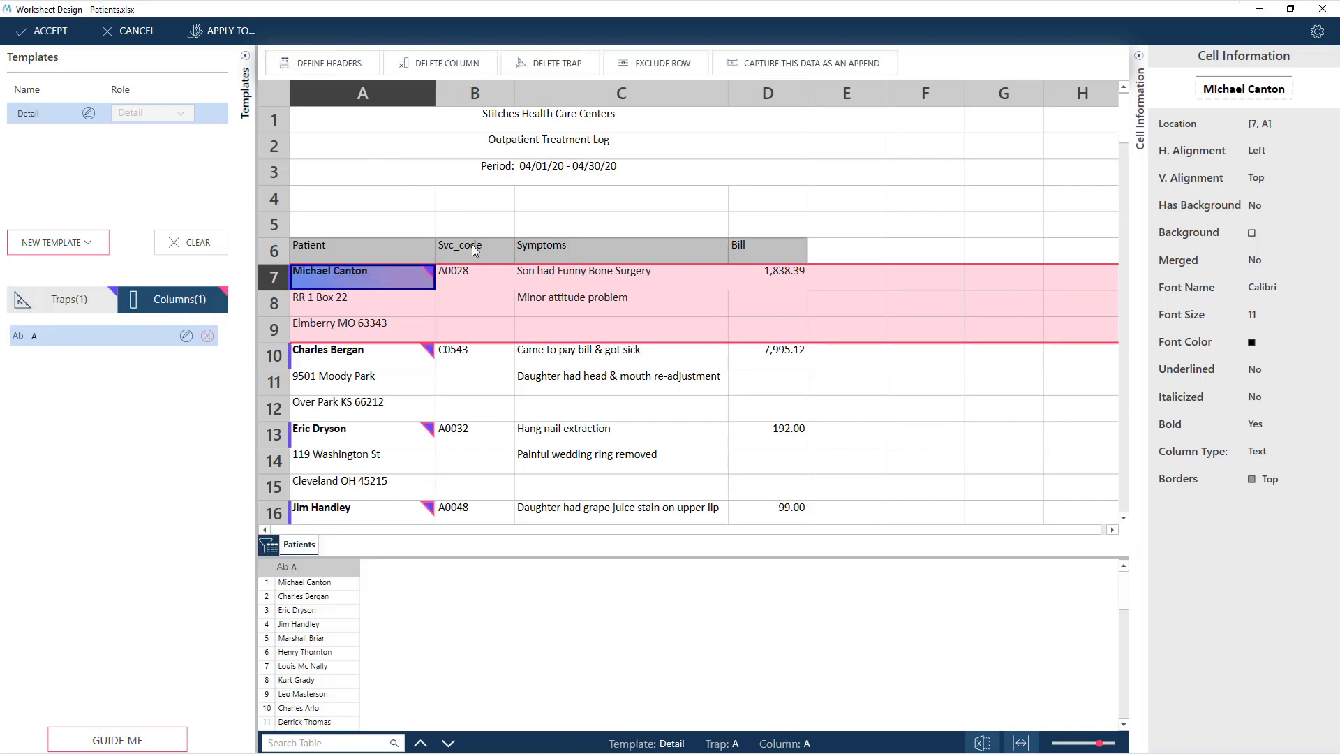
left_click(579, 276)
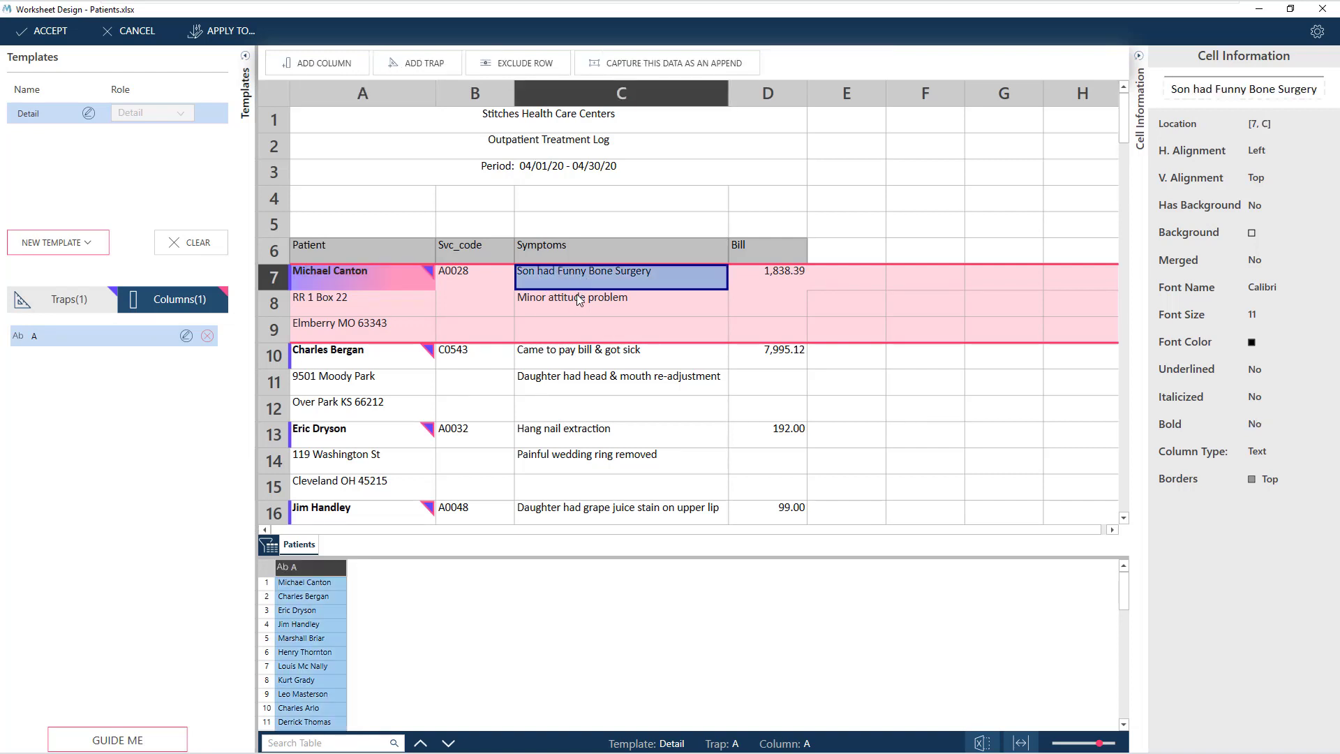
left_click(575, 300)
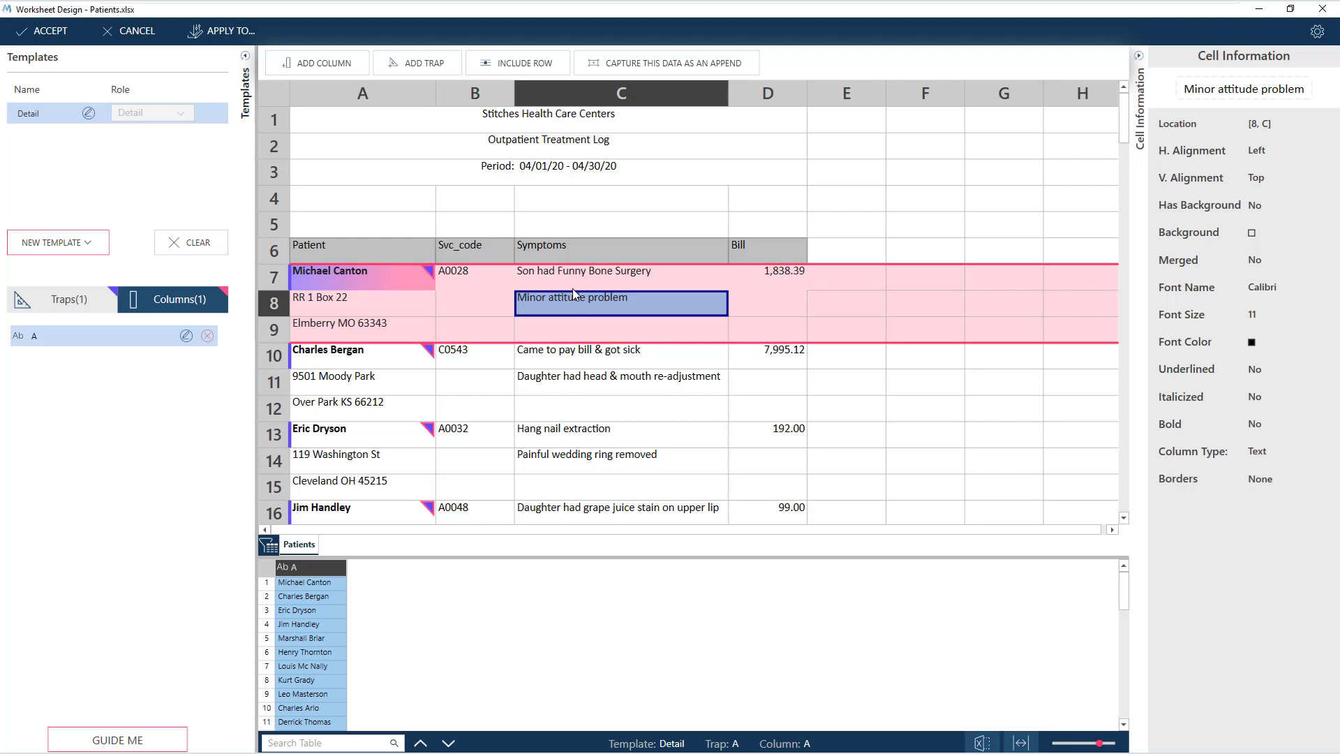
left_click(578, 280)
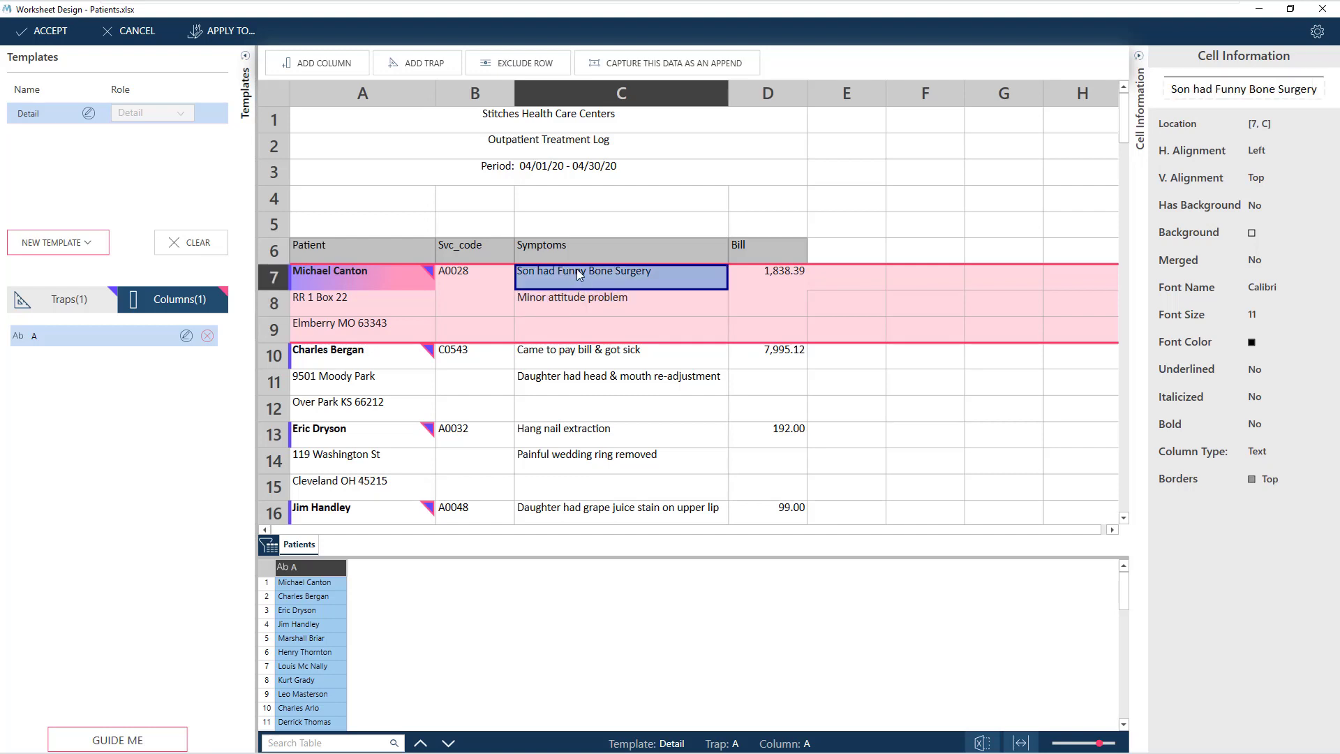
left_click(355, 67)
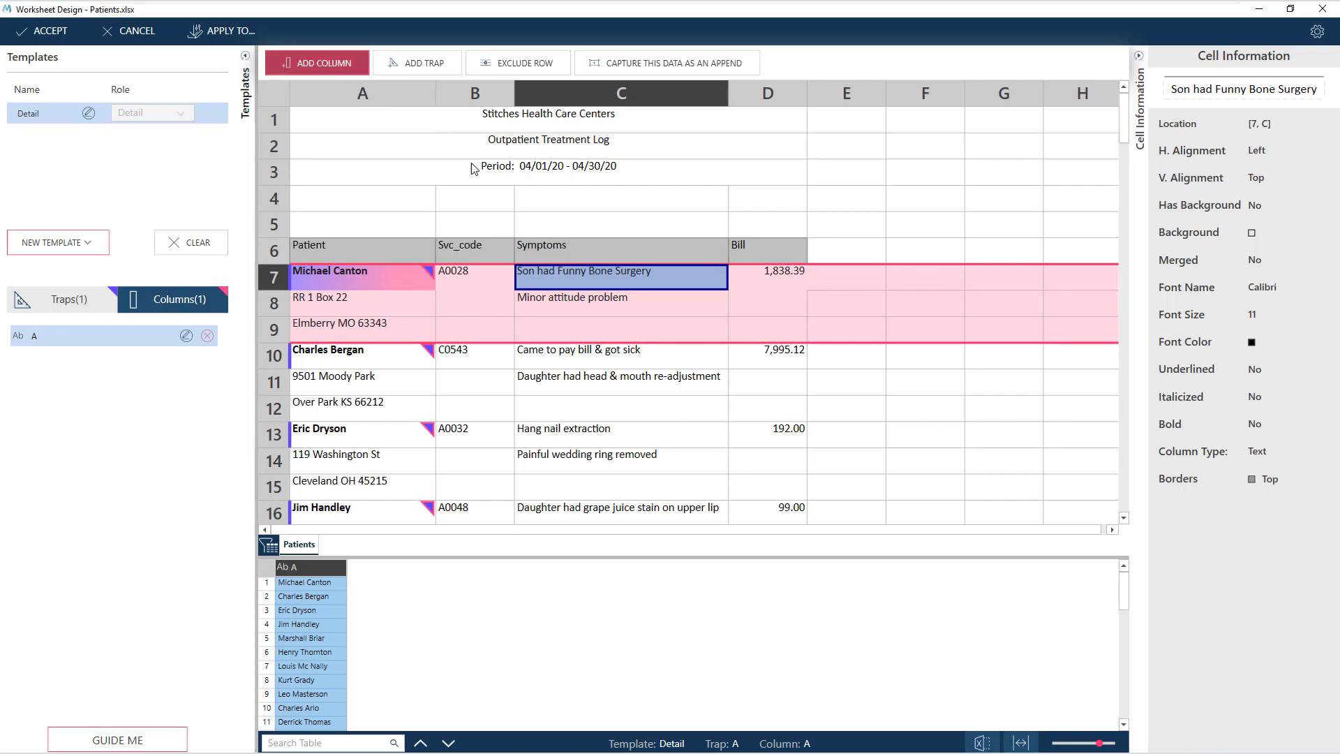
left_click(580, 303)
left_click(408, 63)
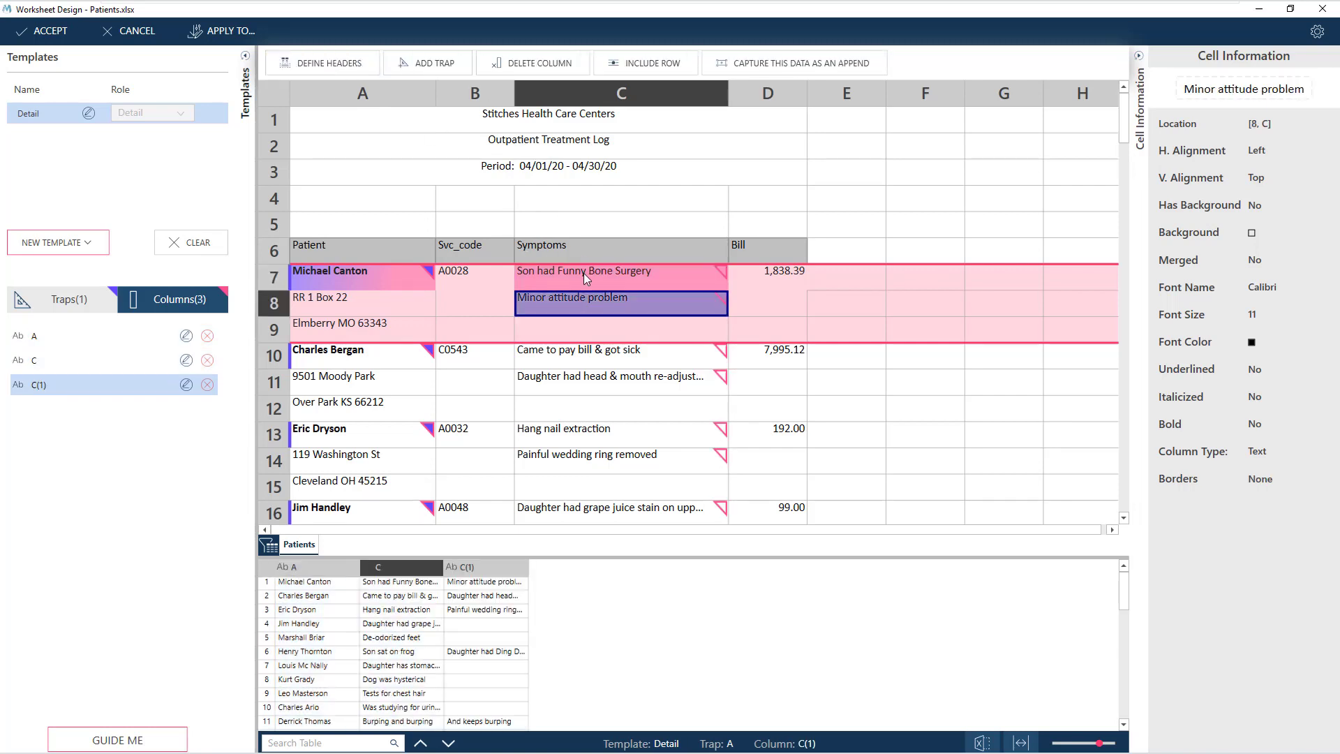
left_click(564, 66)
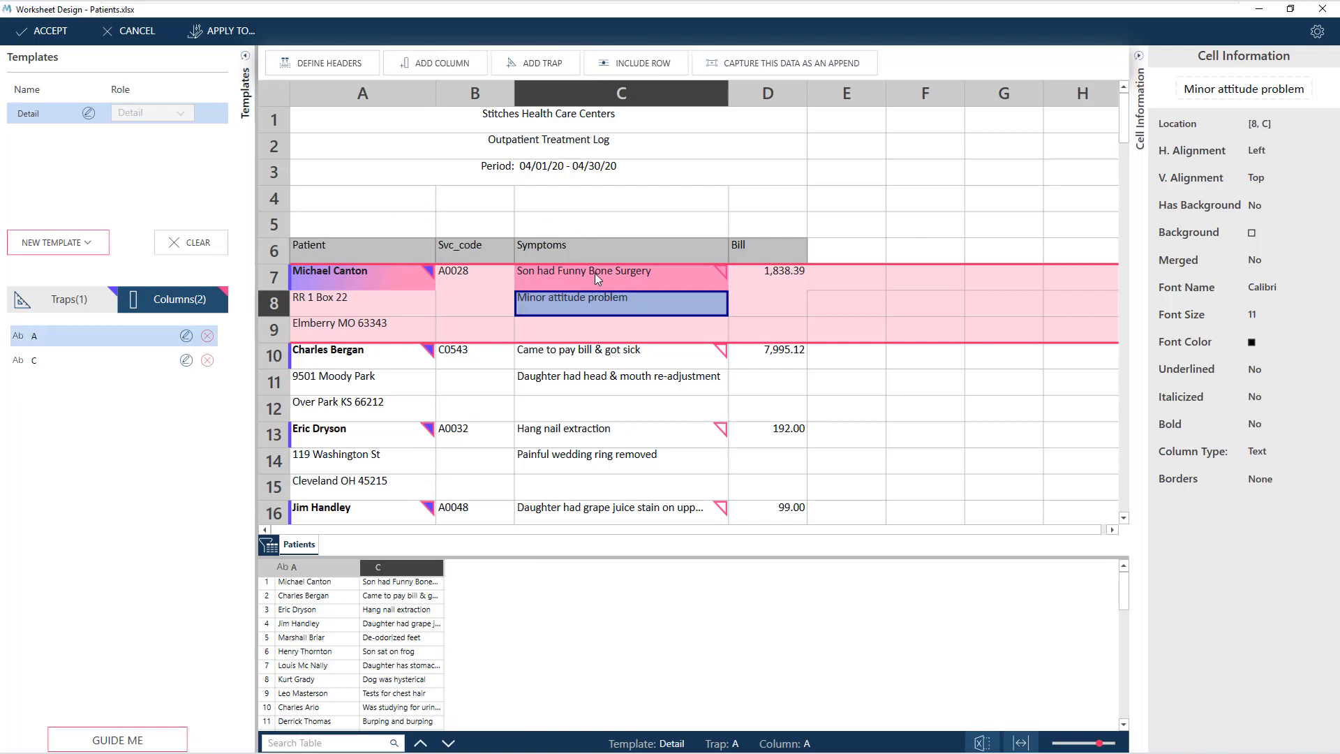
left_click(595, 274)
Replace the single symptom column with columns C and C(1) extracting symptom lines C7:C8
left_click(533, 63)
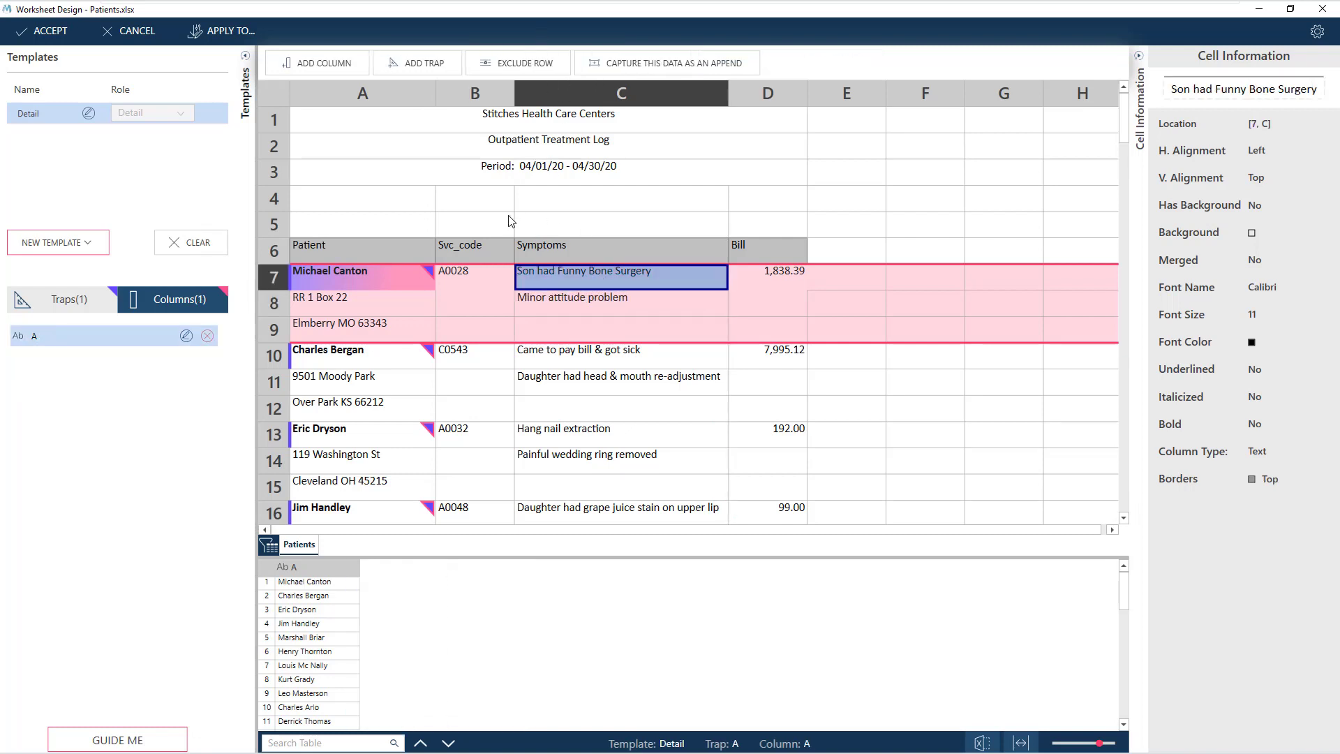
left_click(651, 275)
left_click_drag(654, 278, 648, 300)
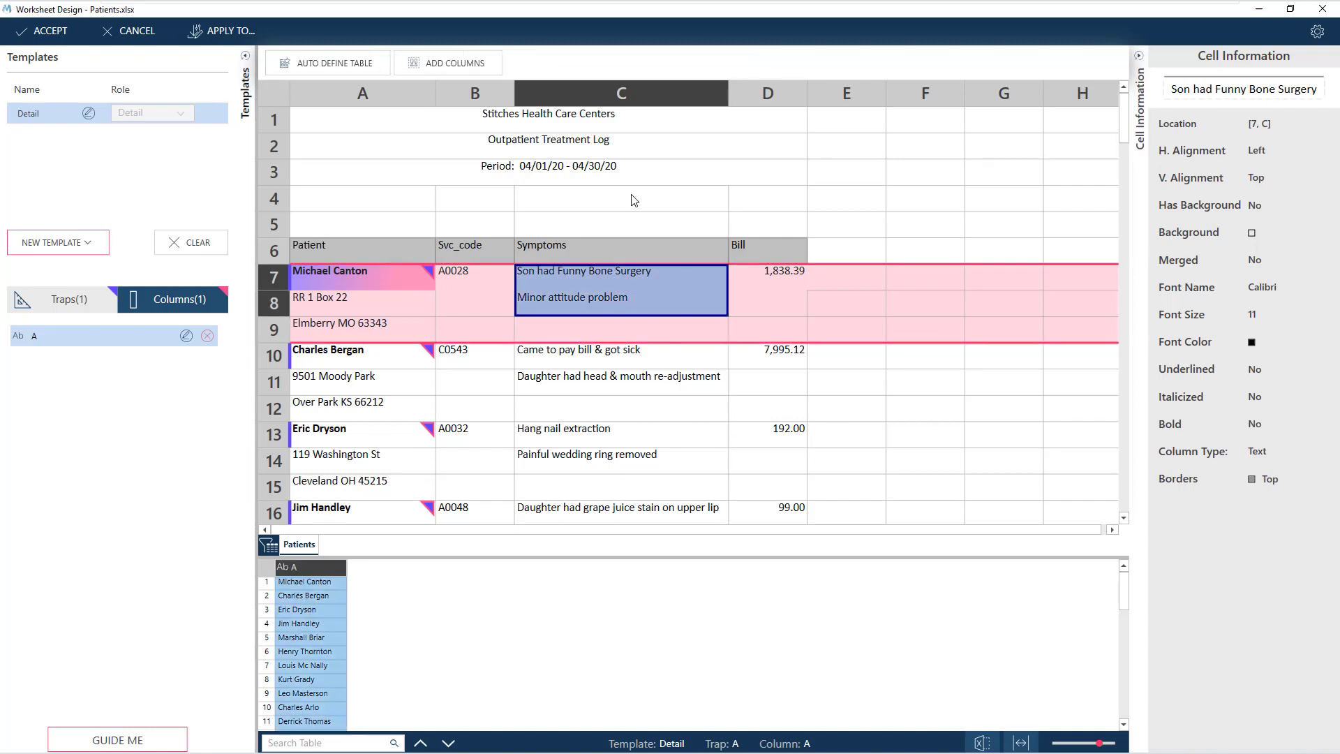
left_click(489, 61)
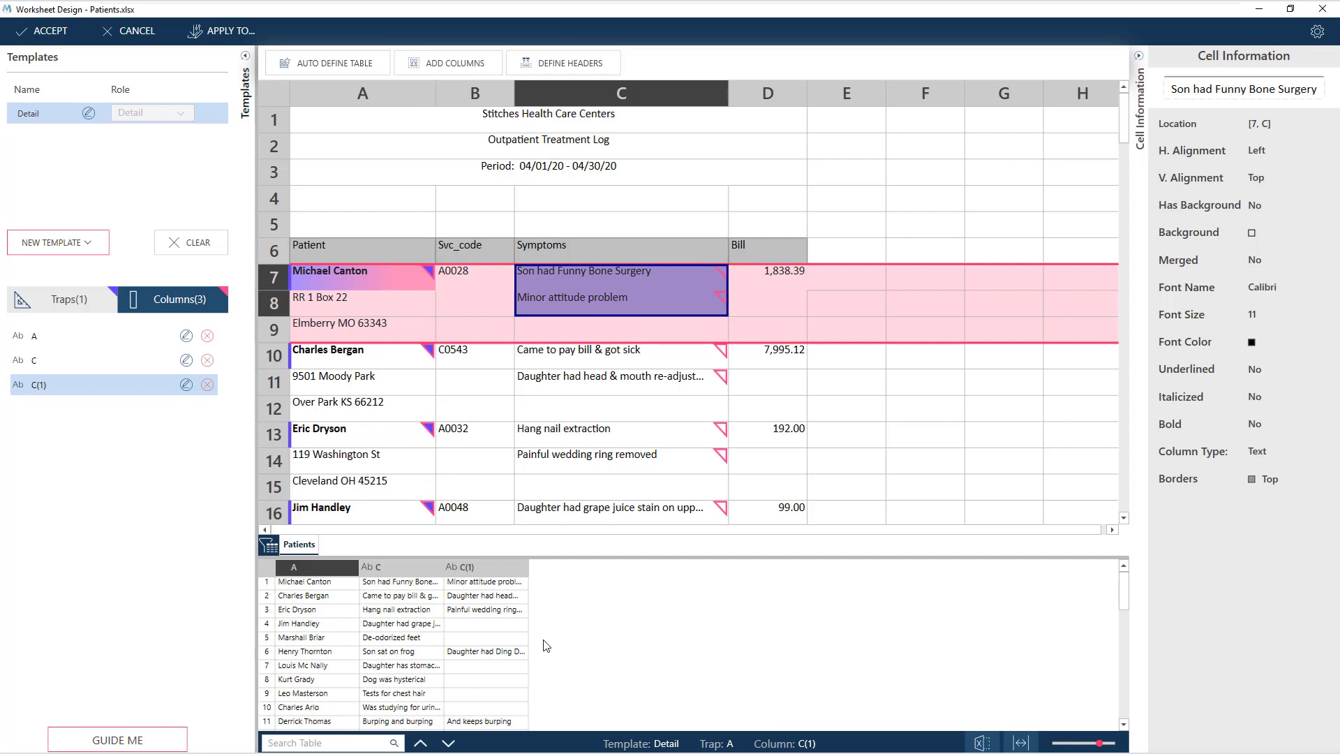